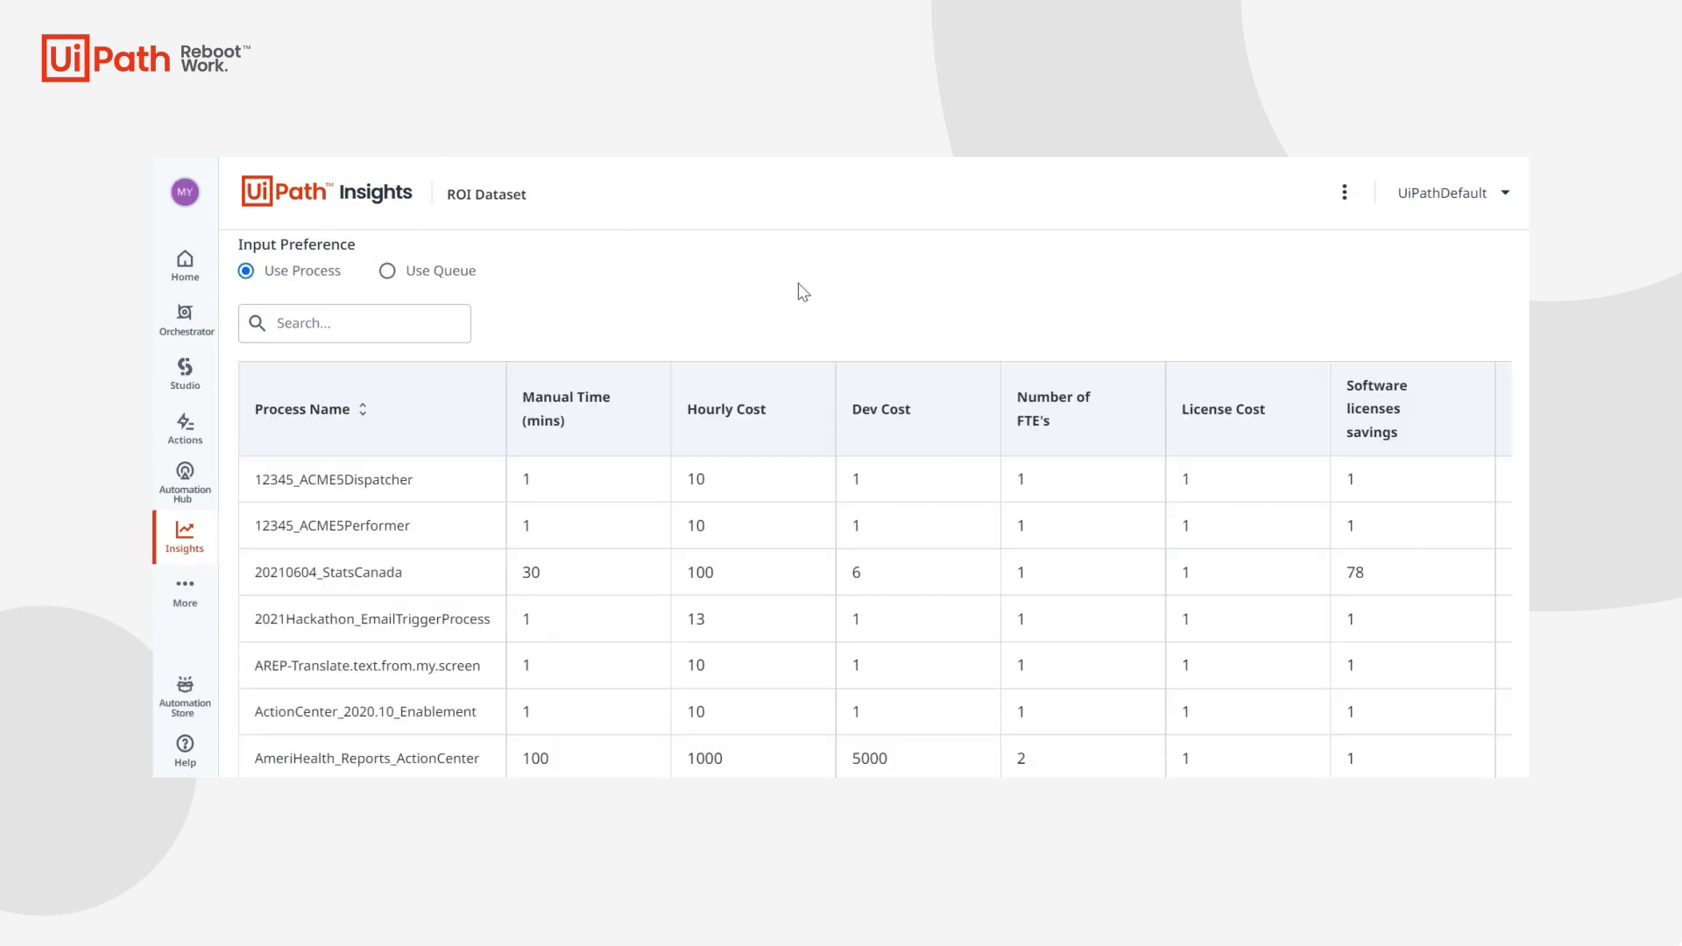
Step: In Configure ROI Dataset, set 12345_ACMEPerformer's Manual Time to 10 minutes
click(1346, 193)
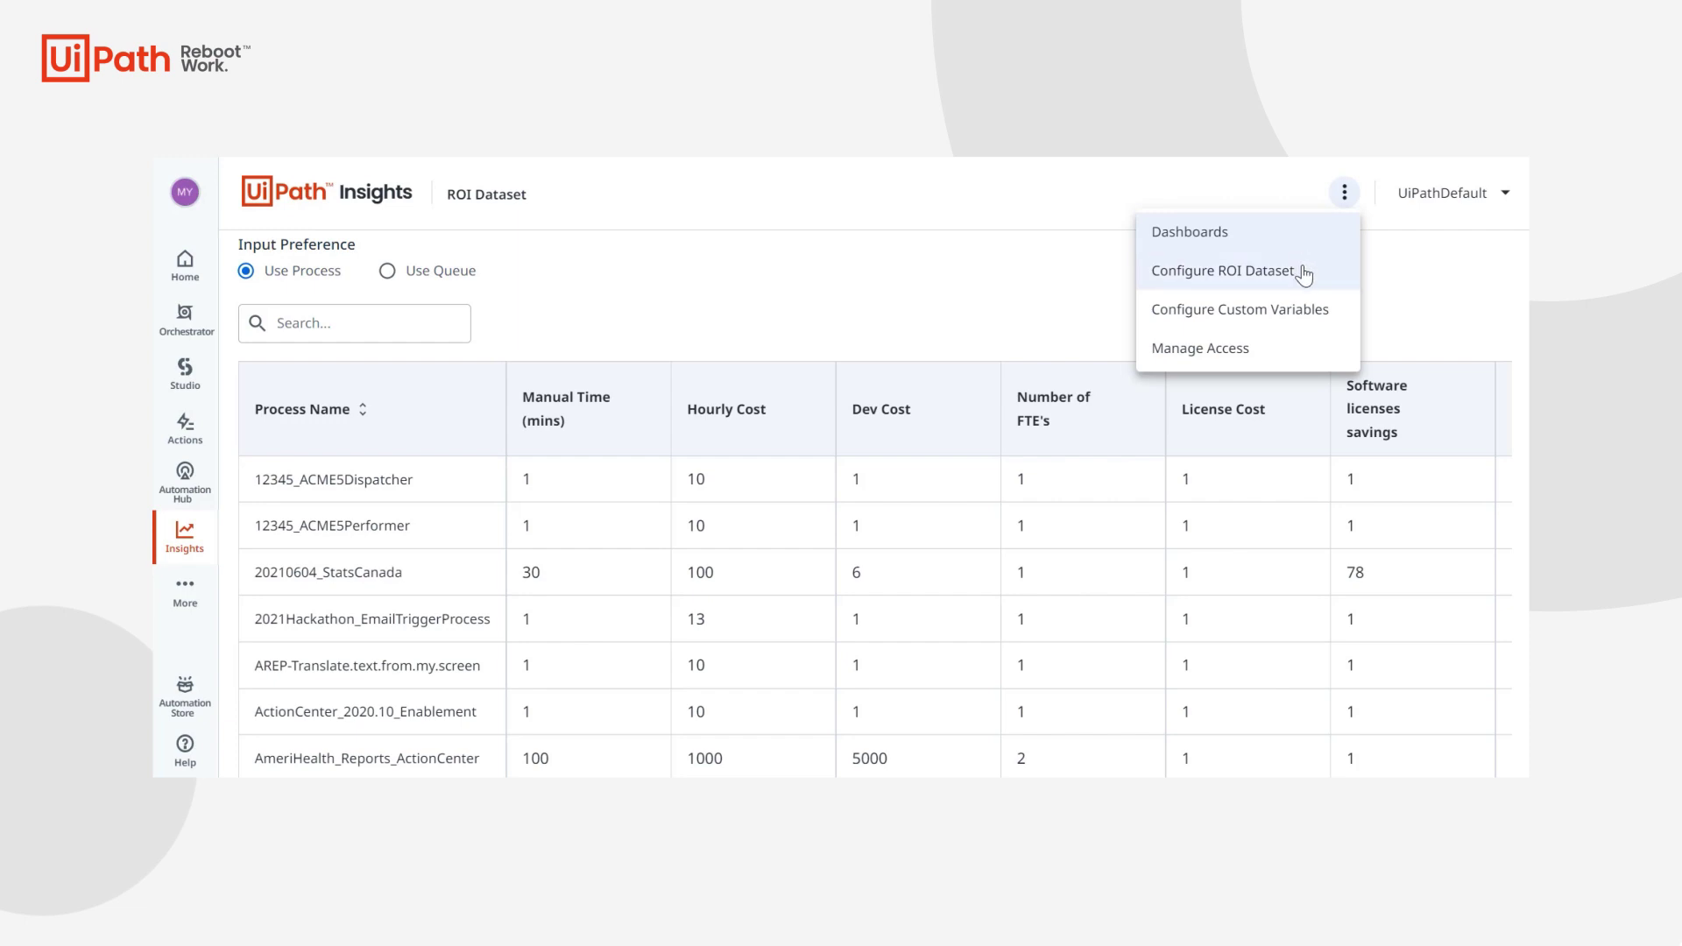
click(900, 242)
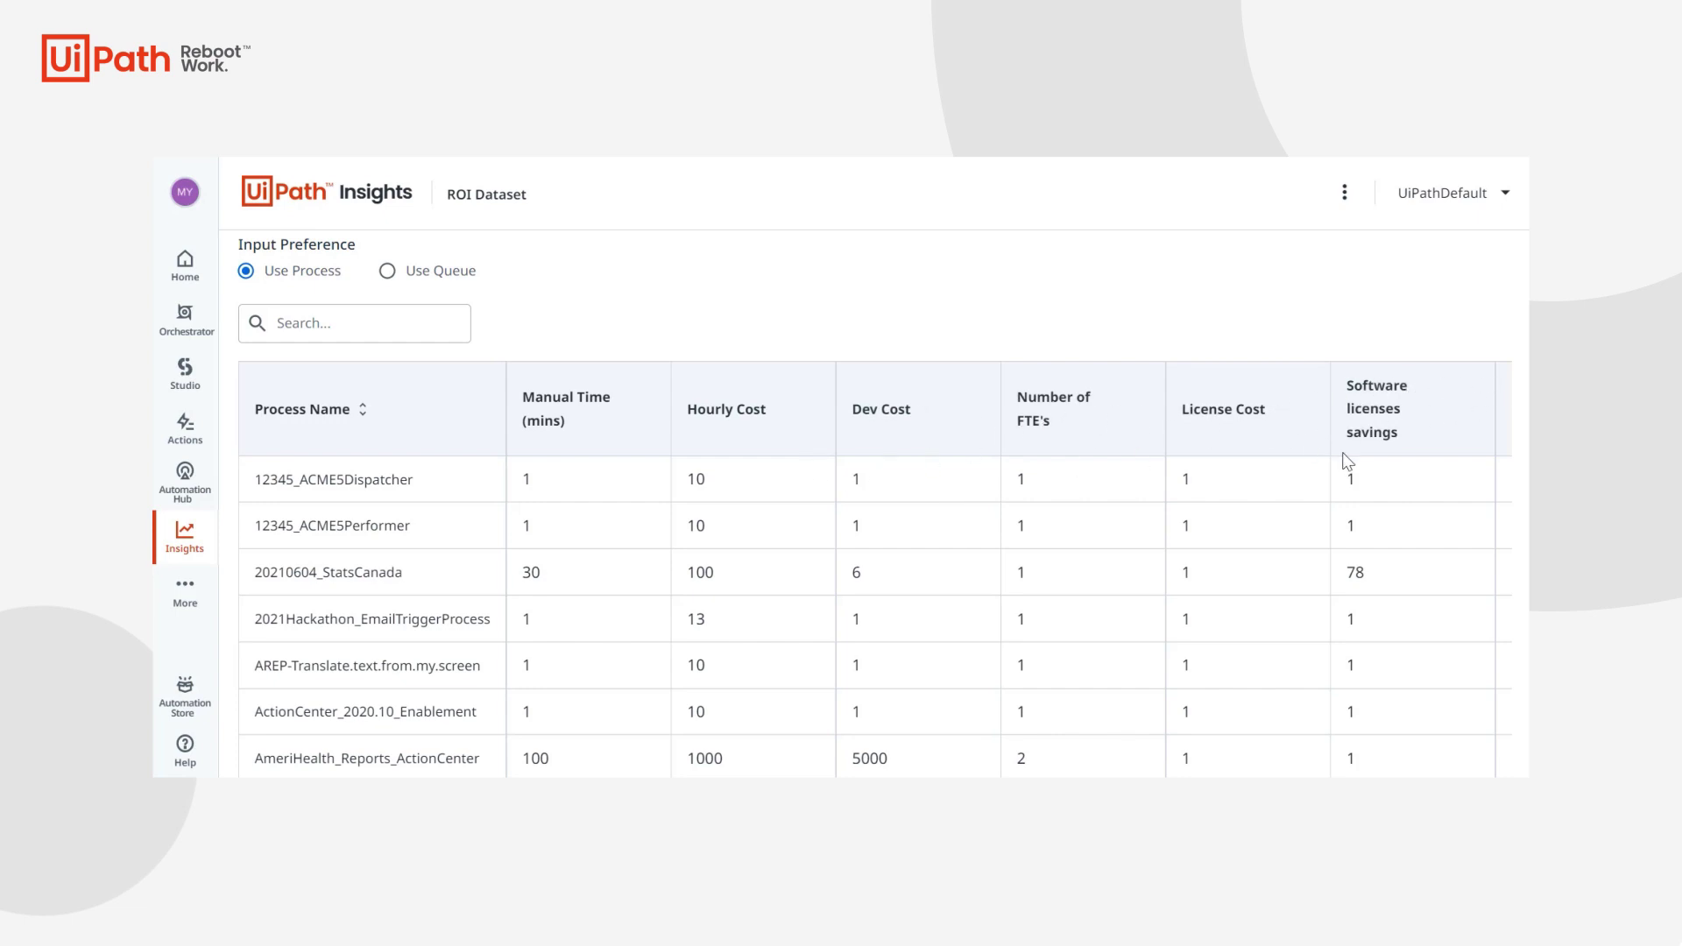
scroll(1347, 462, right, 5)
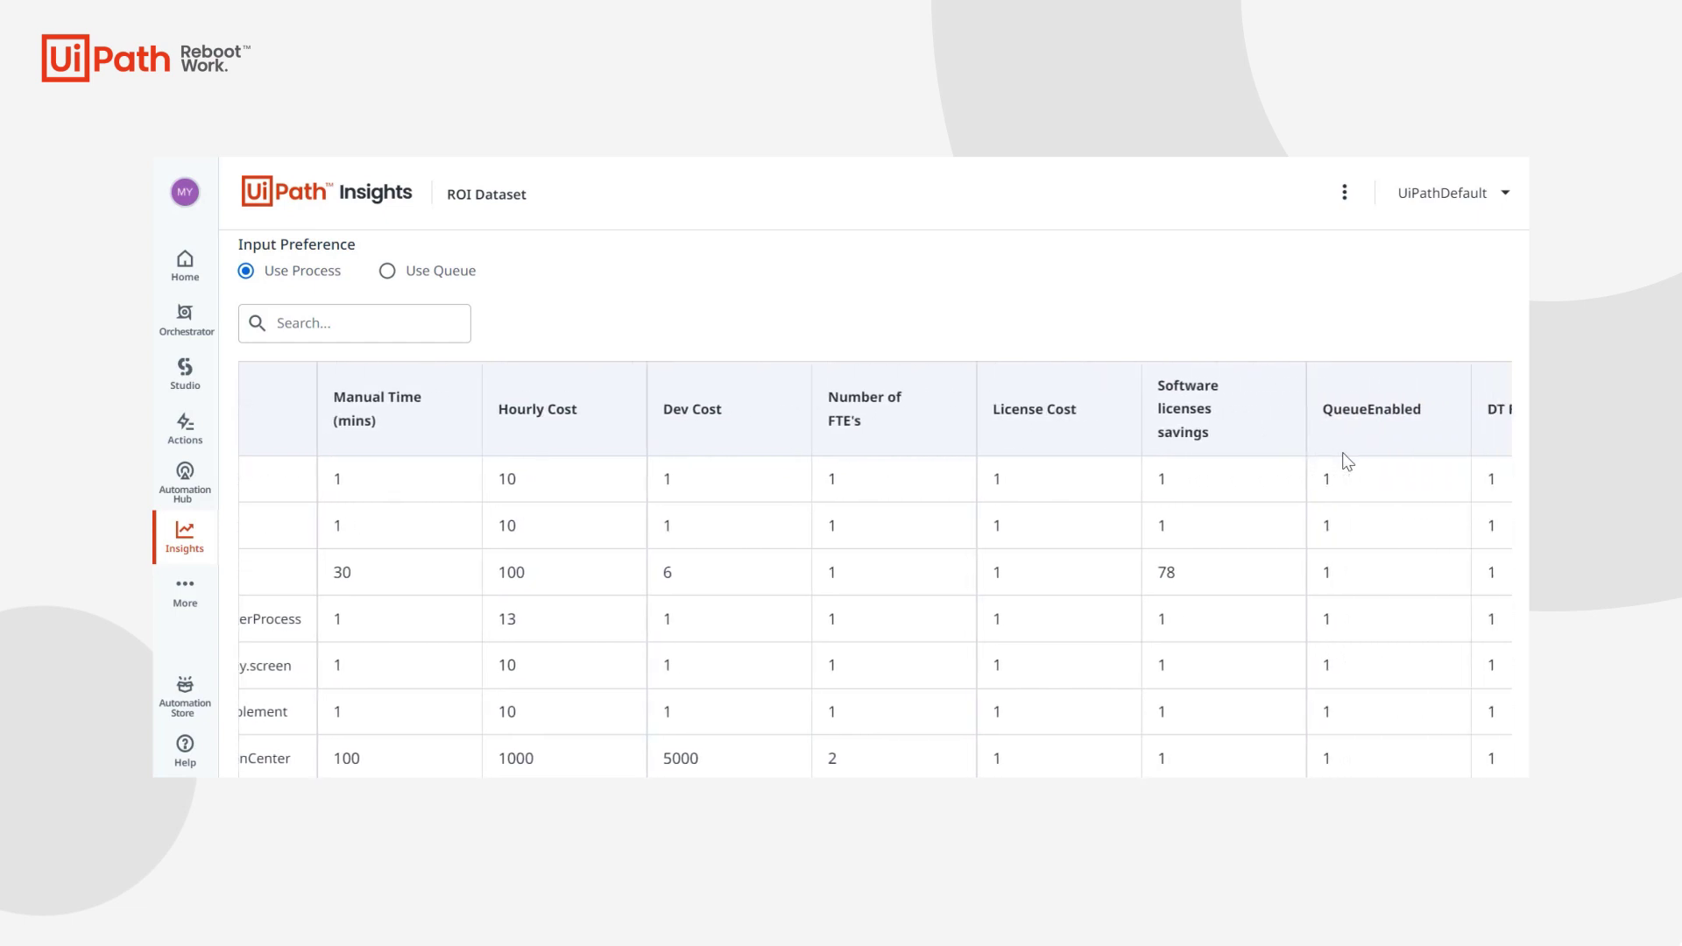
scroll(1347, 462, right, 2)
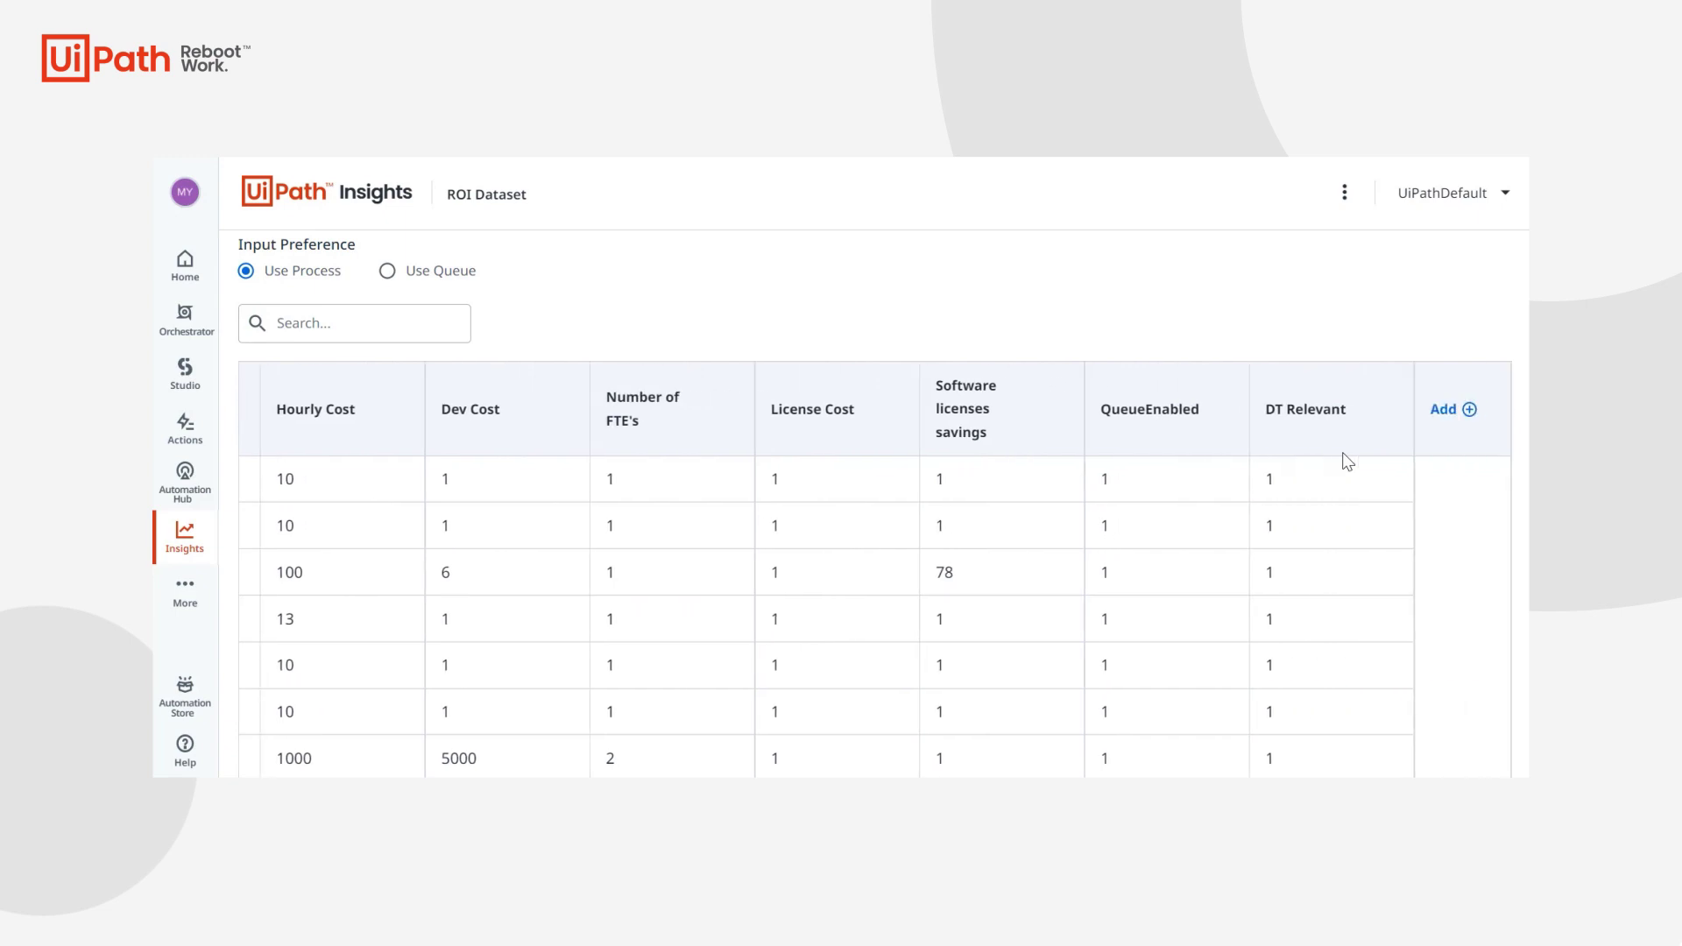
scroll(1348, 462, left, 7)
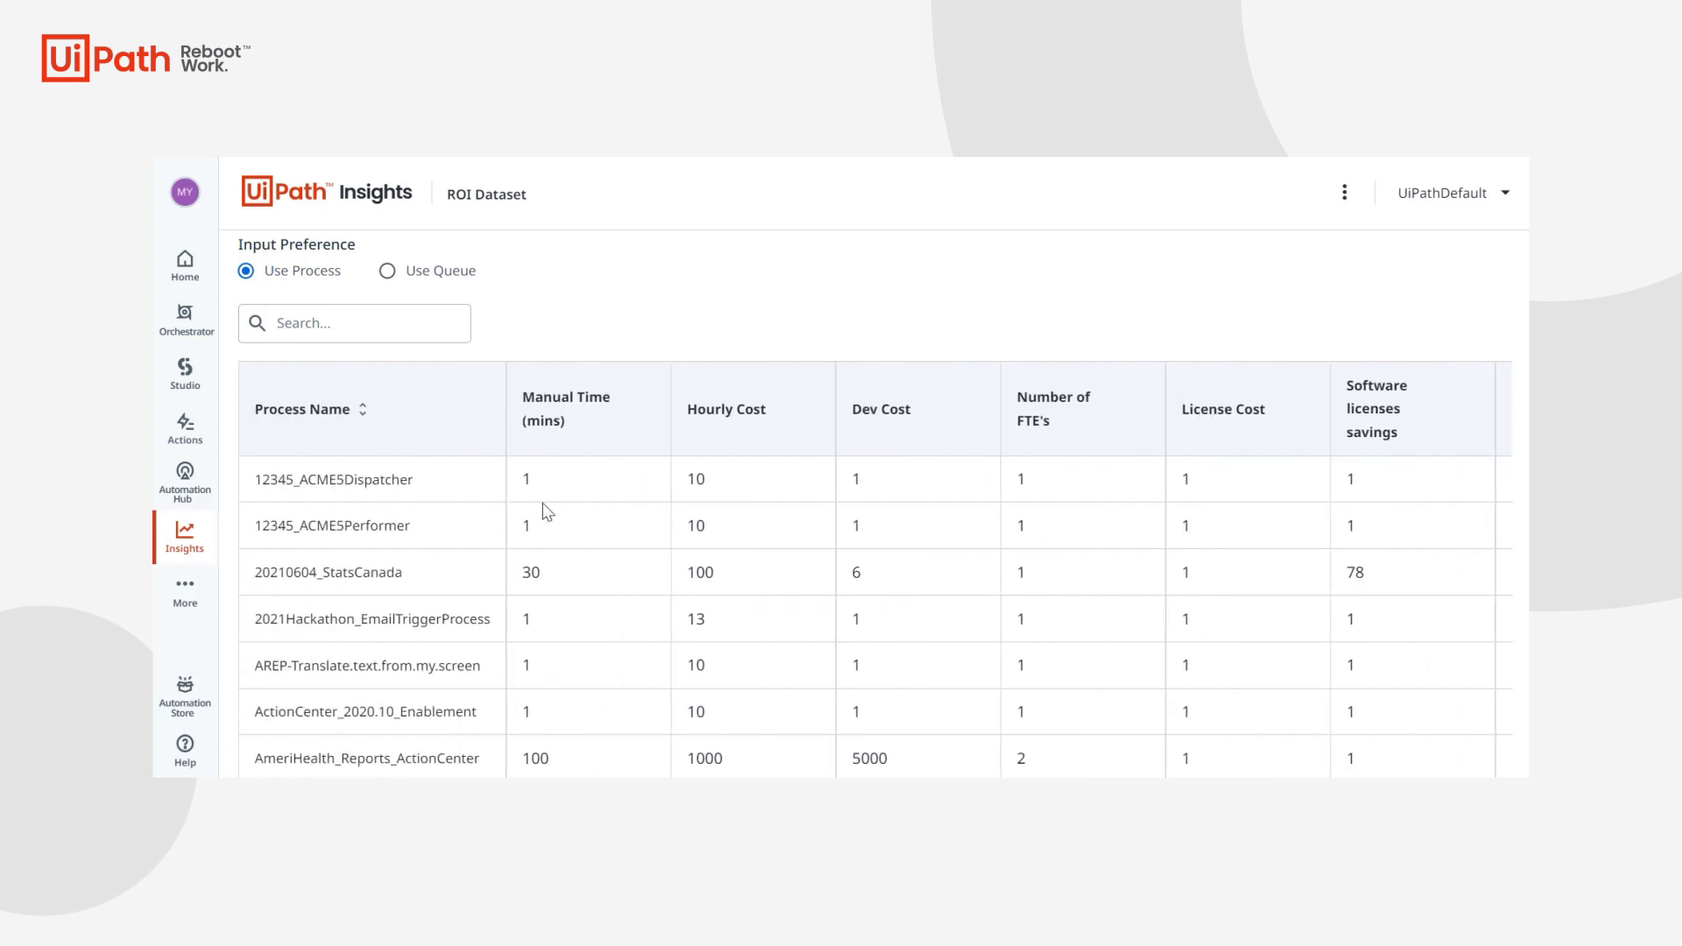
click(584, 530)
text(0)
scroll(1306, 292, down, 3)
scroll(680, 429, up, 4)
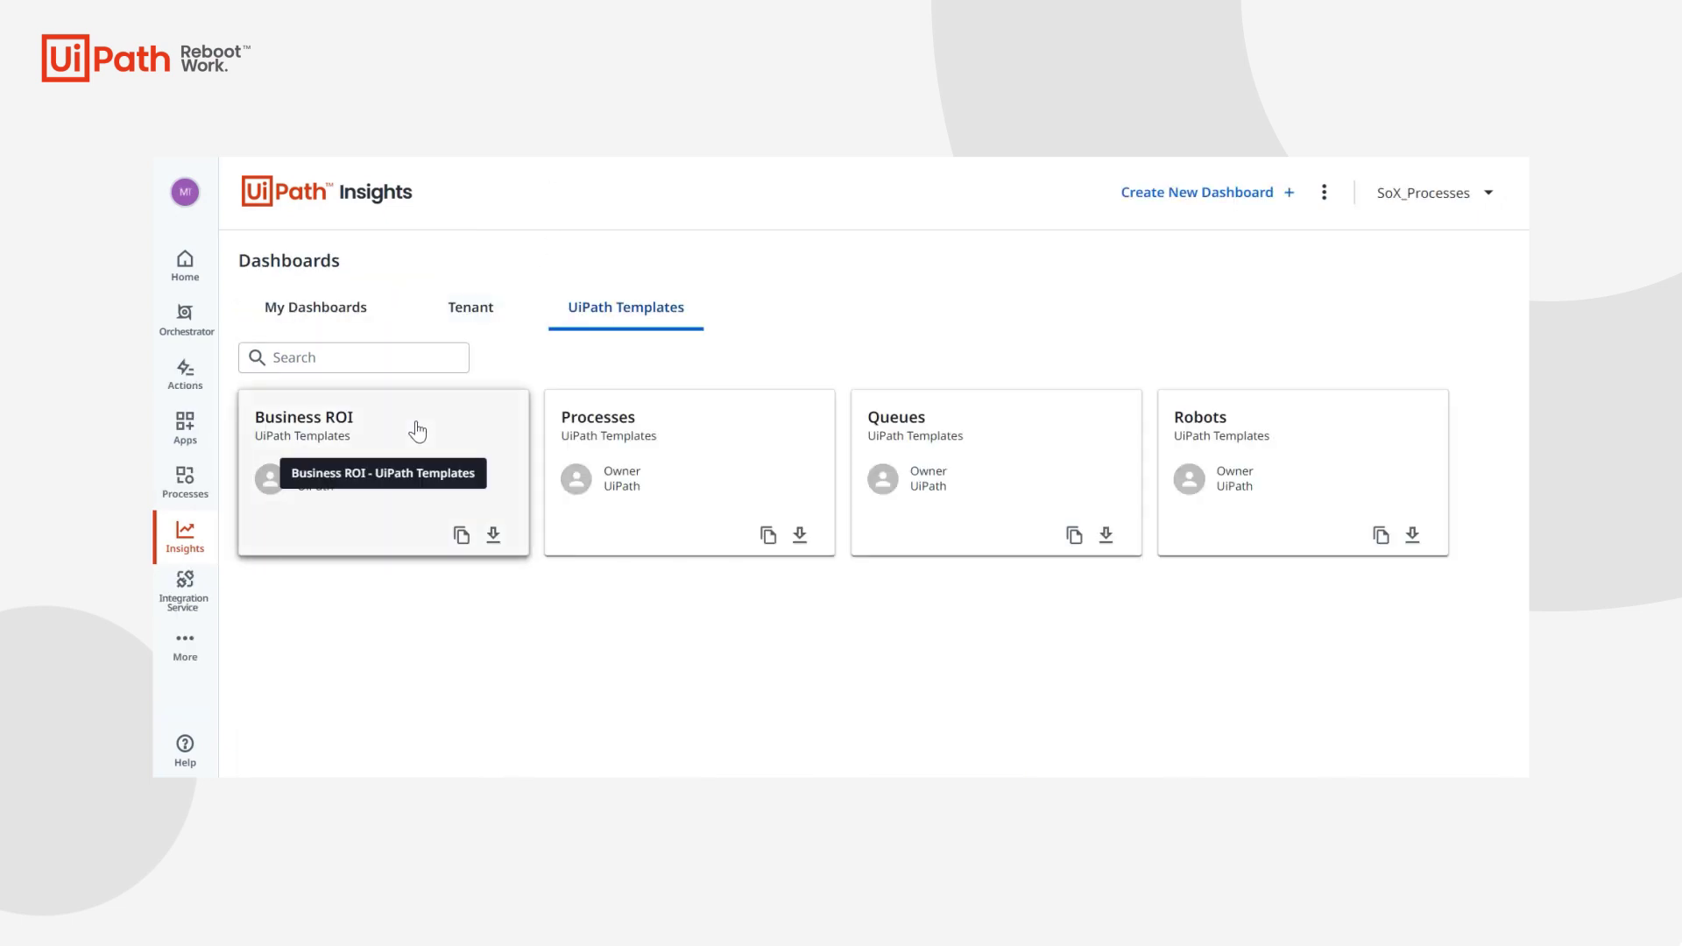
click(416, 431)
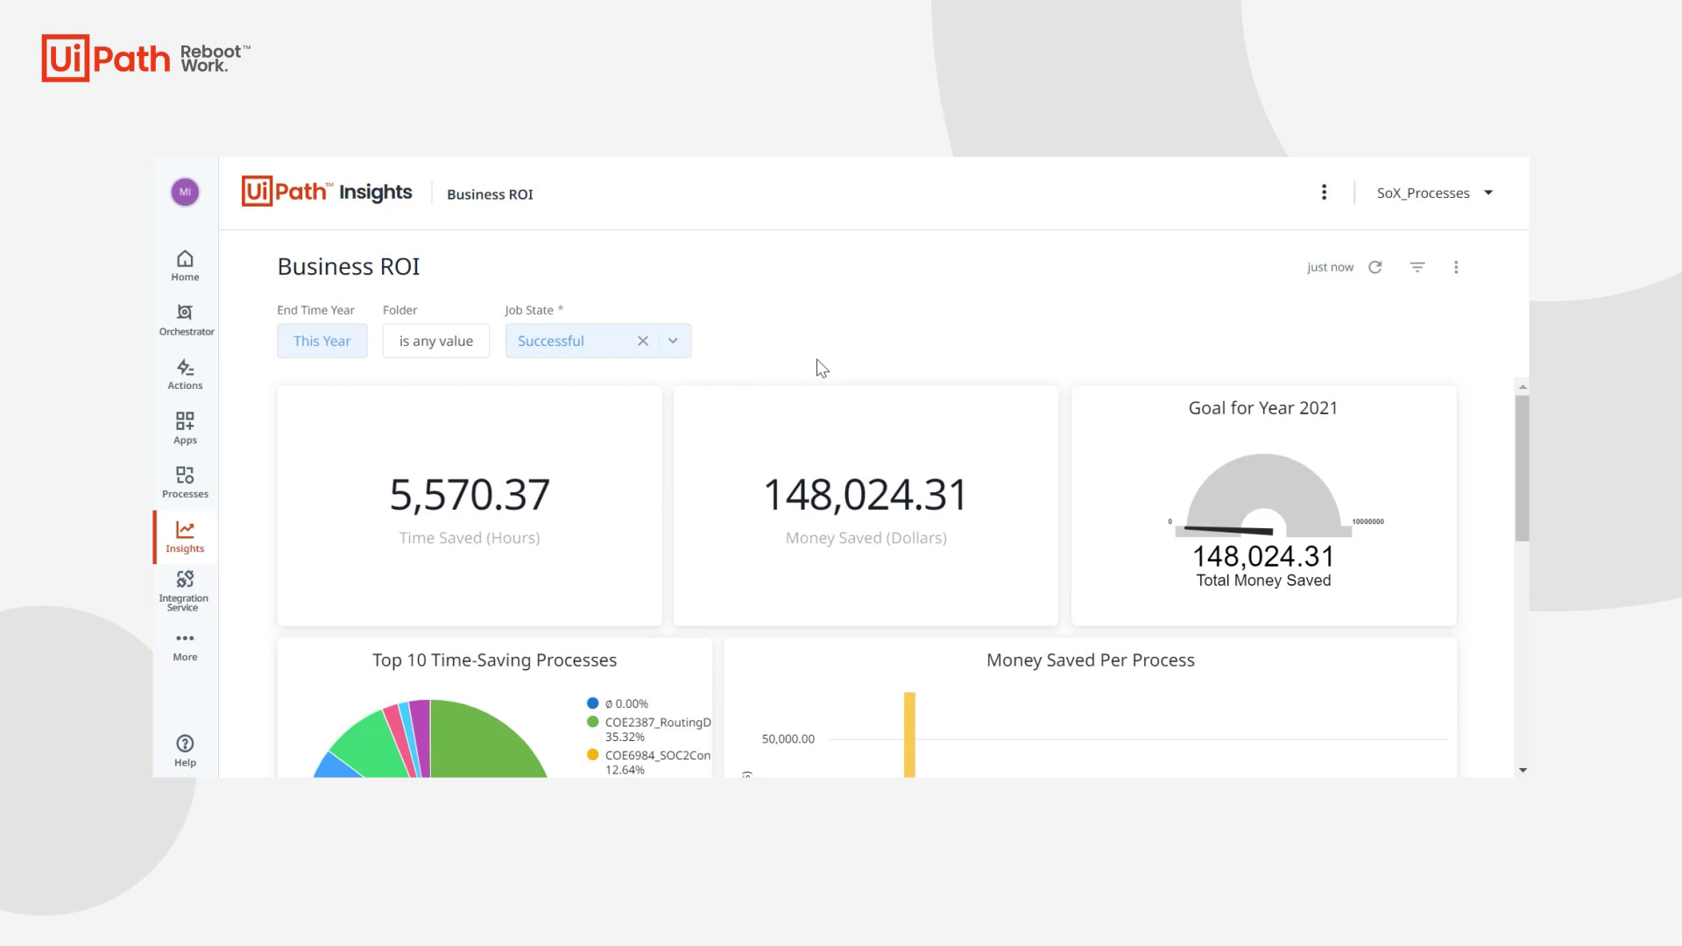
click(388, 219)
Step: Copy the Business ROI template to My Dashboards as Business ROI (copy)
click(648, 313)
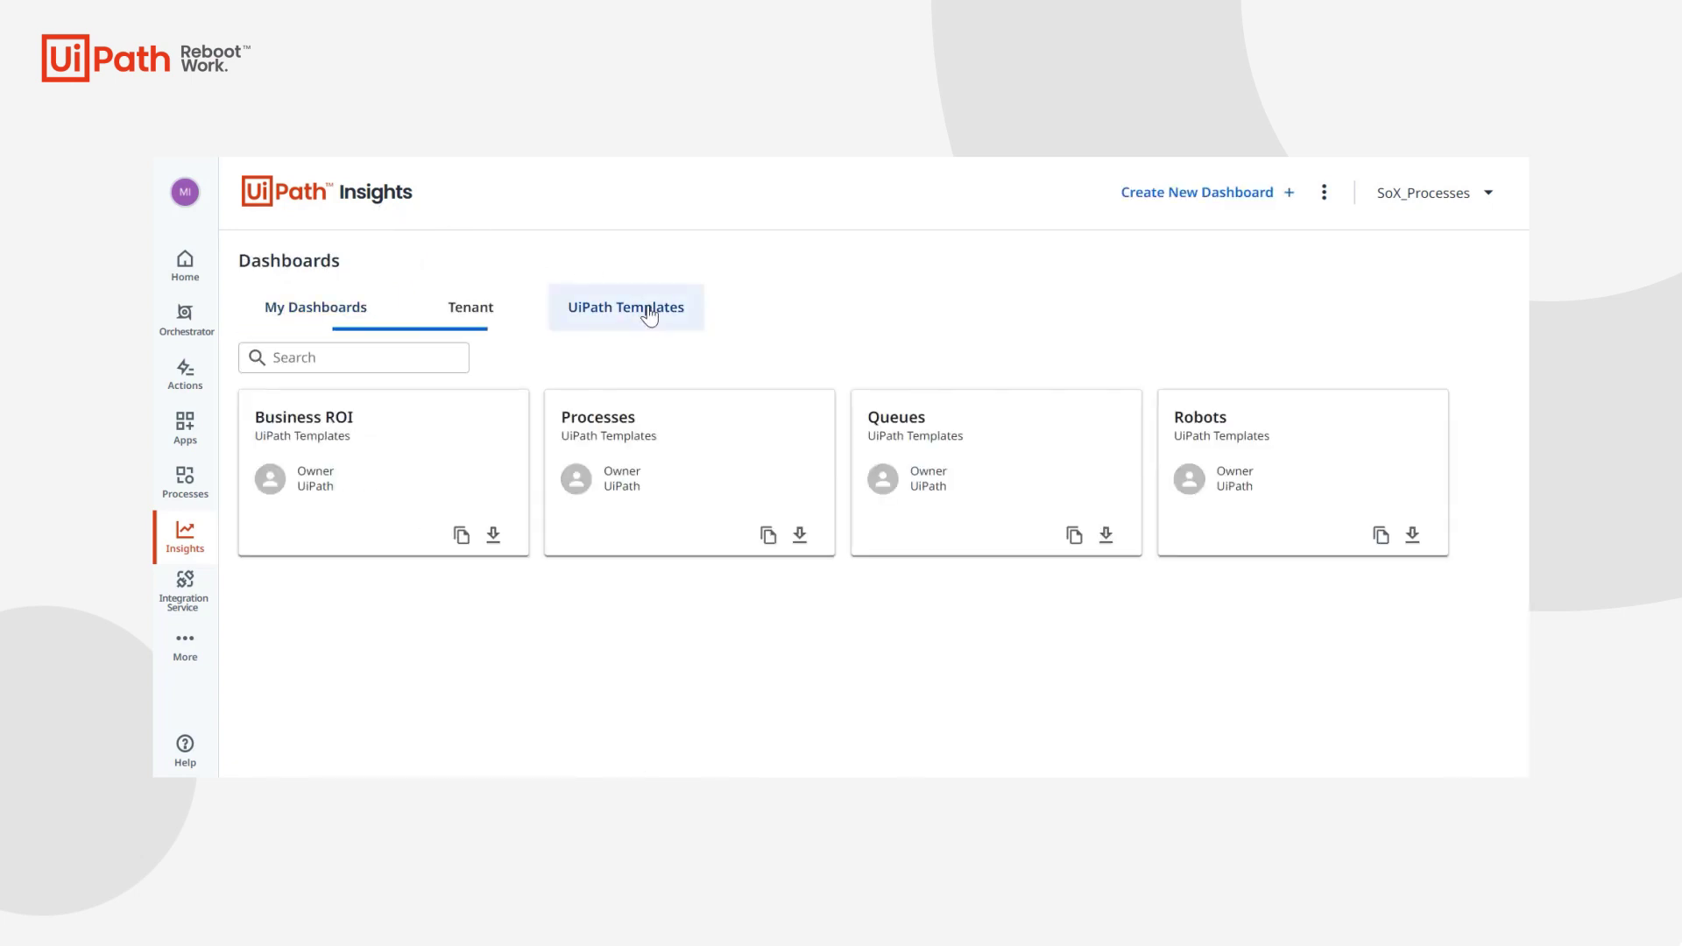
click(458, 538)
click(967, 558)
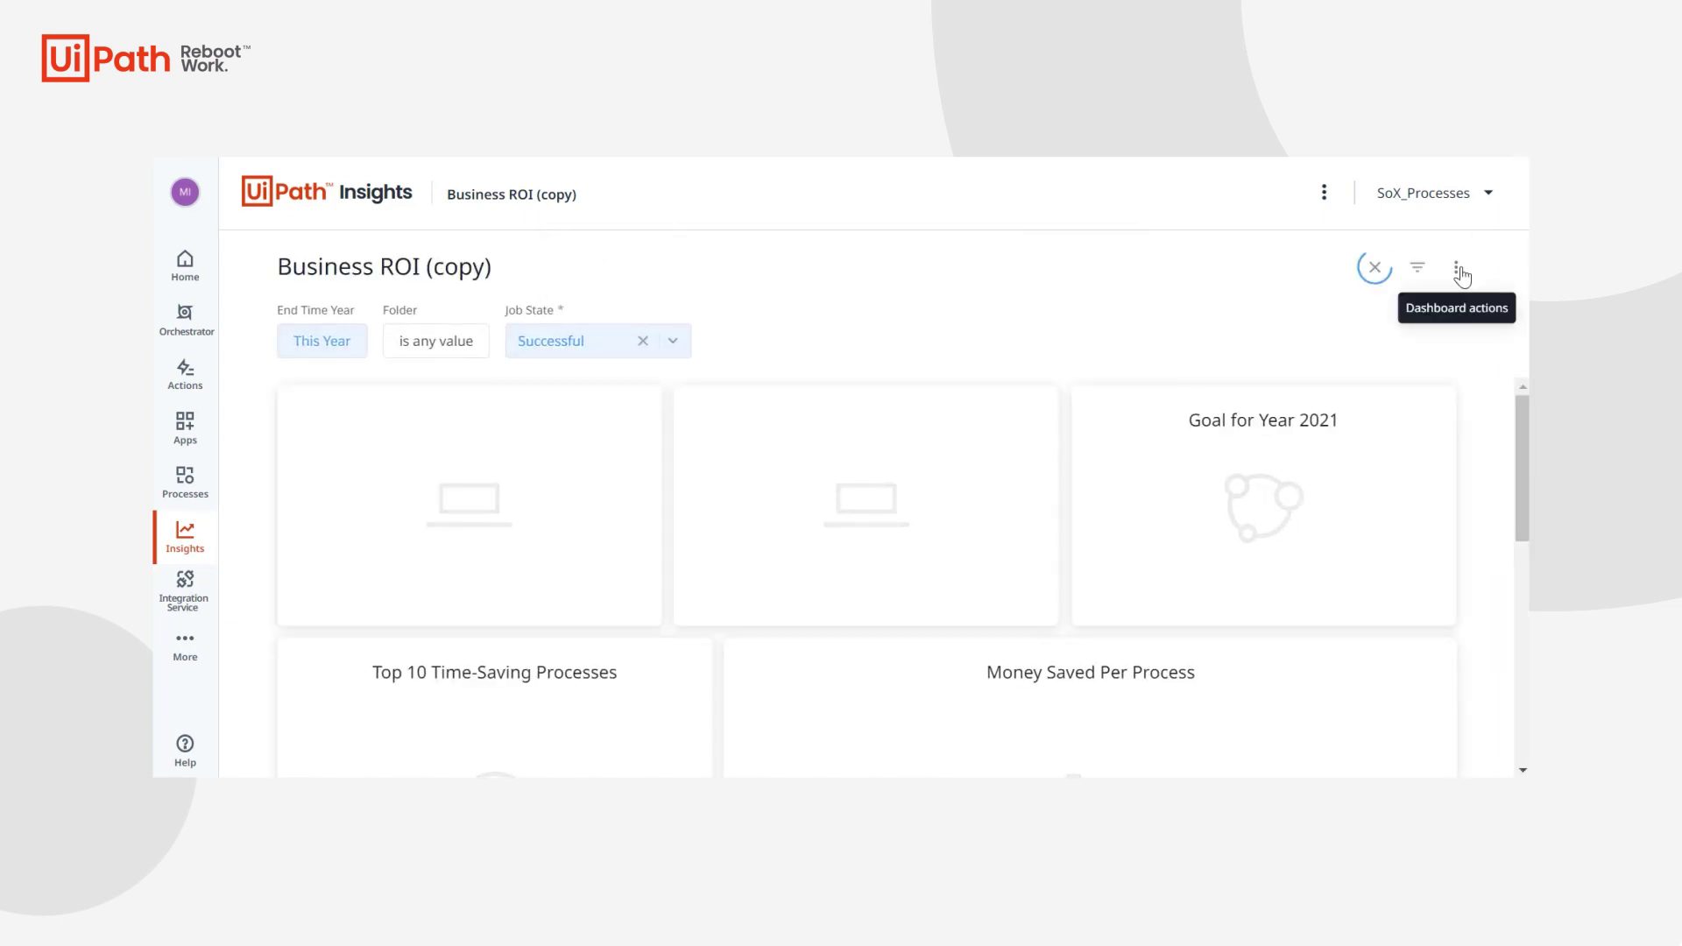
Step: Put Business ROI (copy) into edit mode and bring up the Time Saved tile's menu
click(1458, 269)
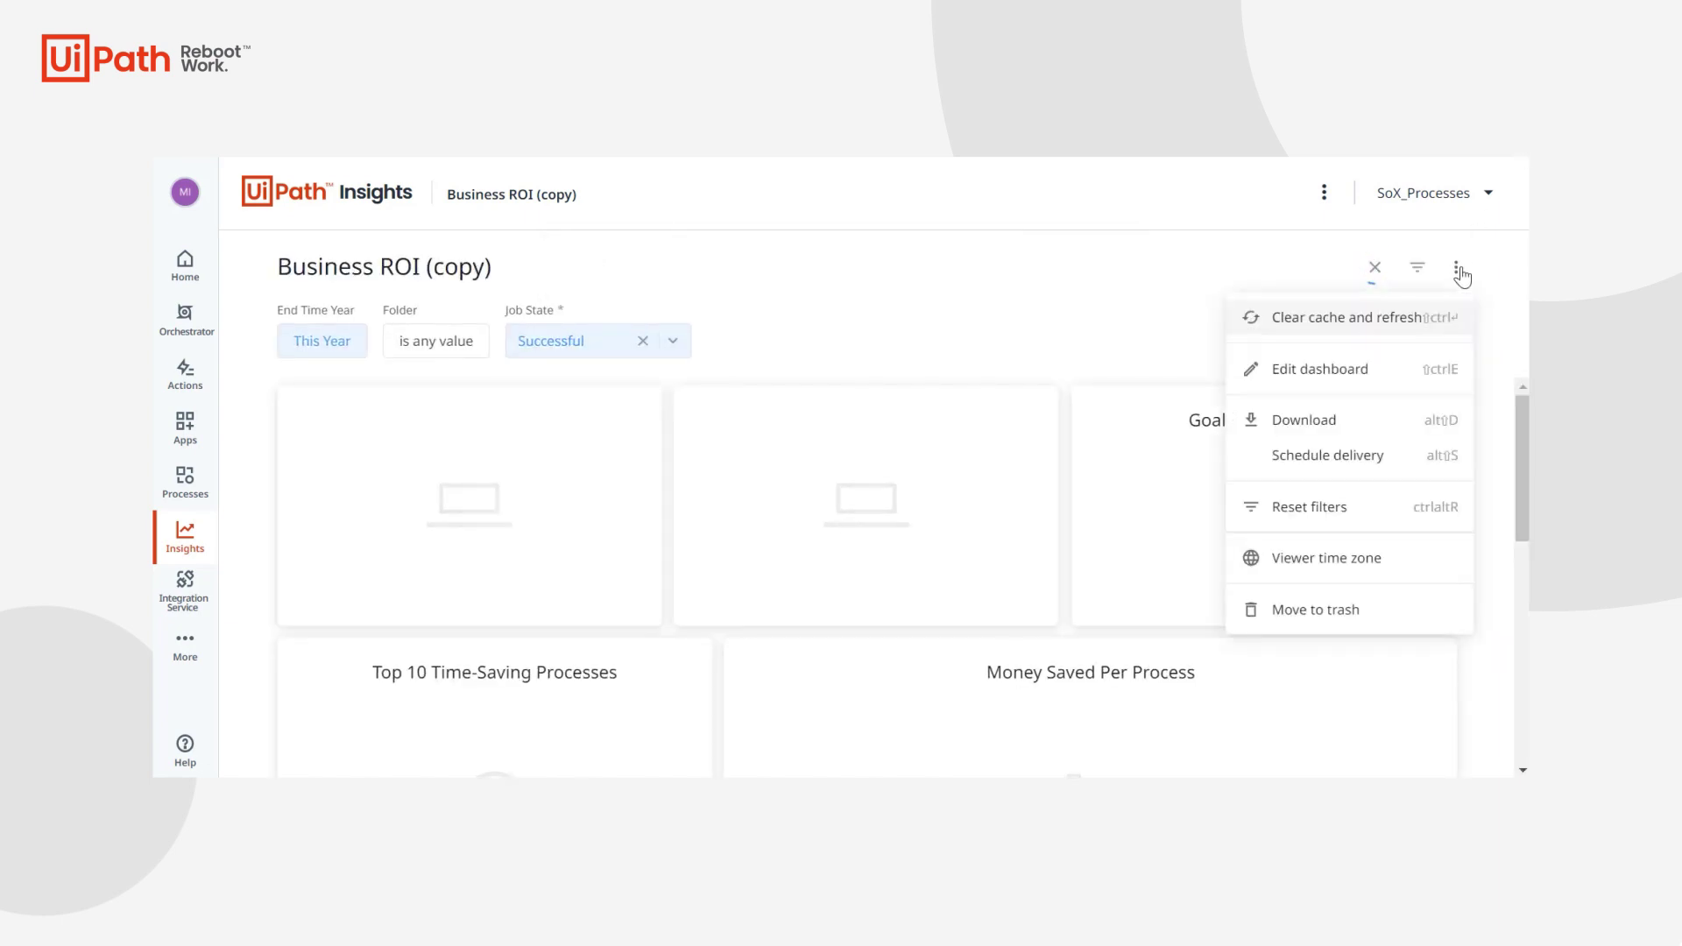
click(1297, 395)
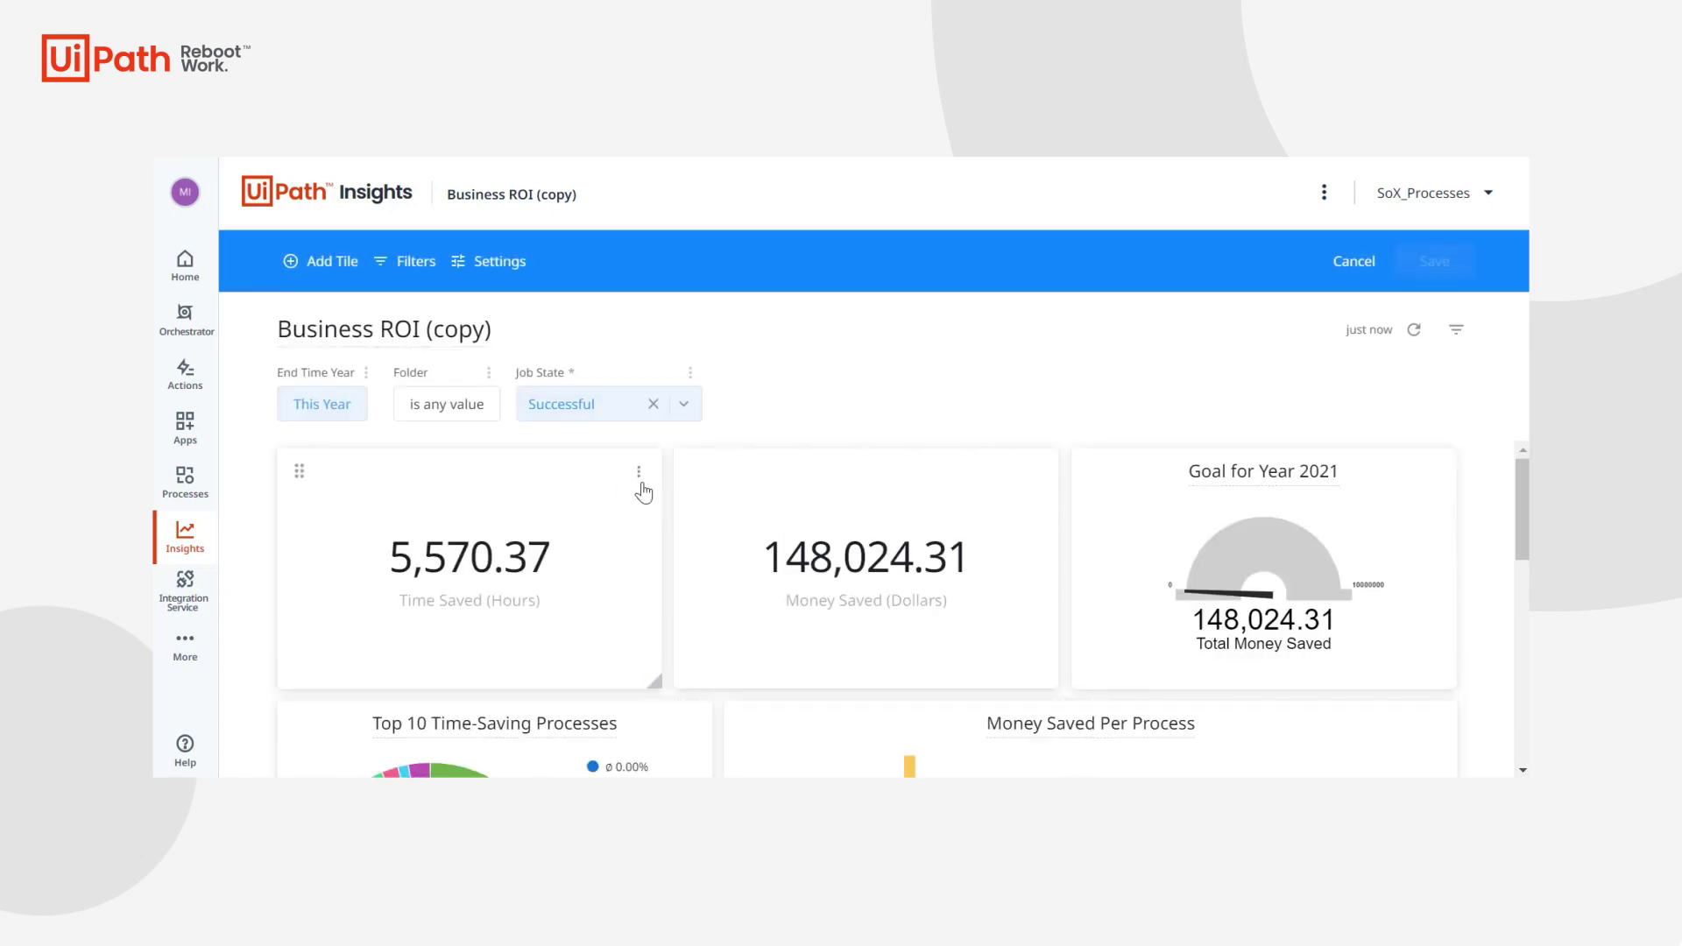
click(639, 474)
Step: Edit the Time Saved tile and expand the Process Manual Values fields under All Fields
click(633, 519)
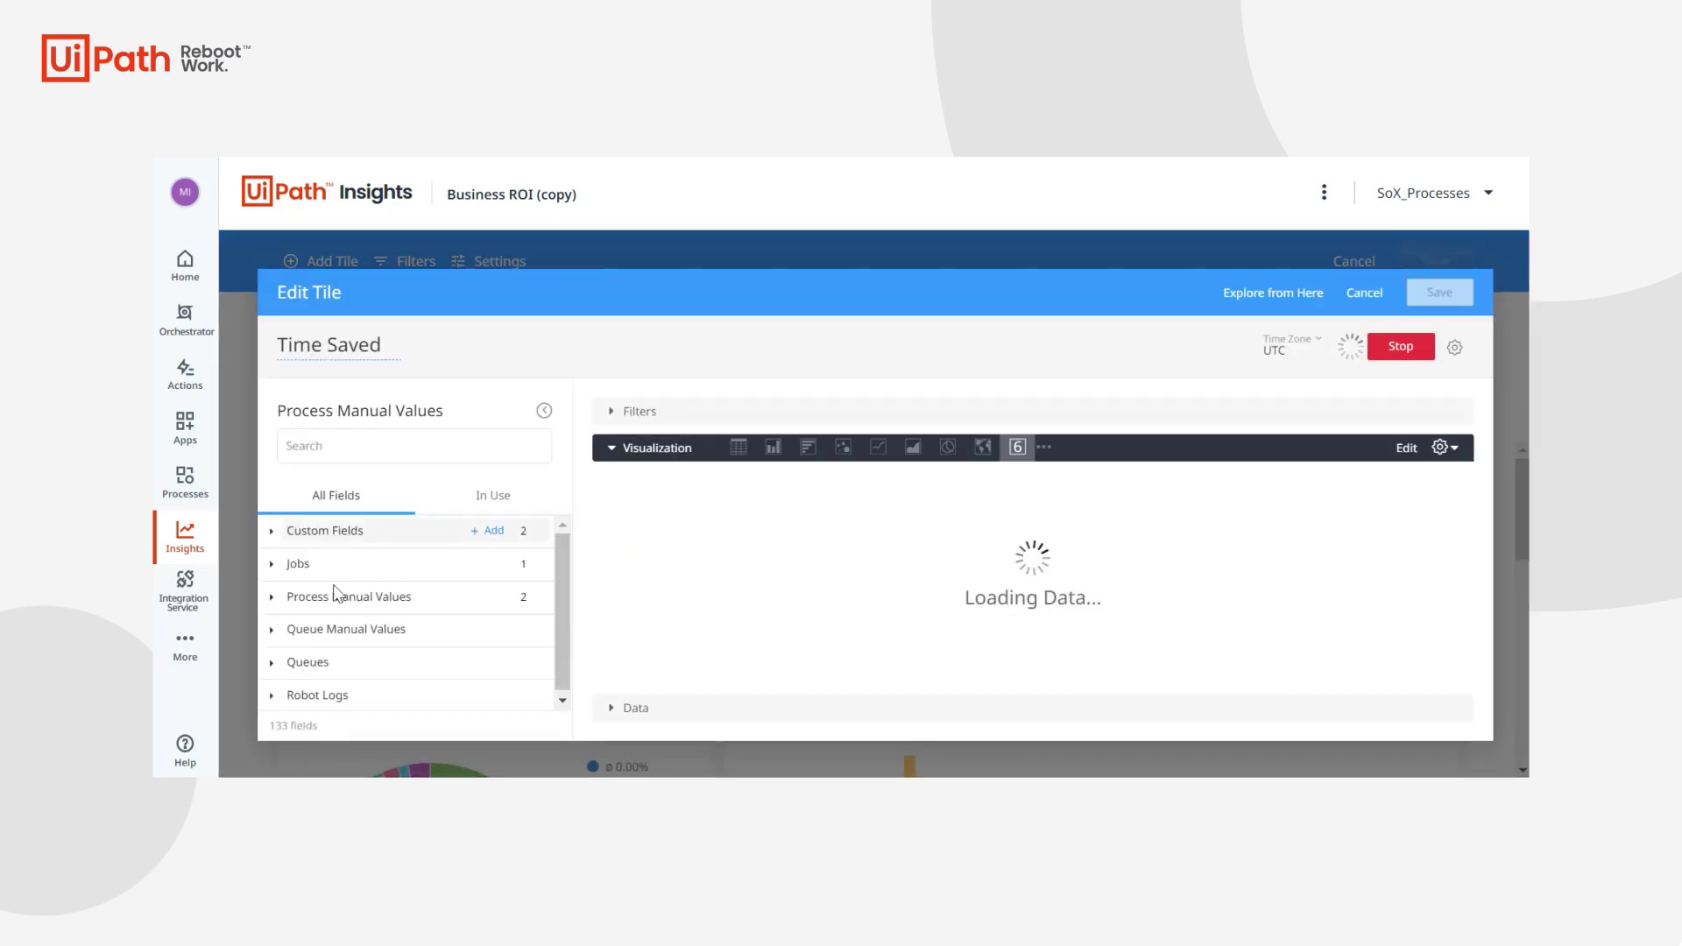
click(271, 602)
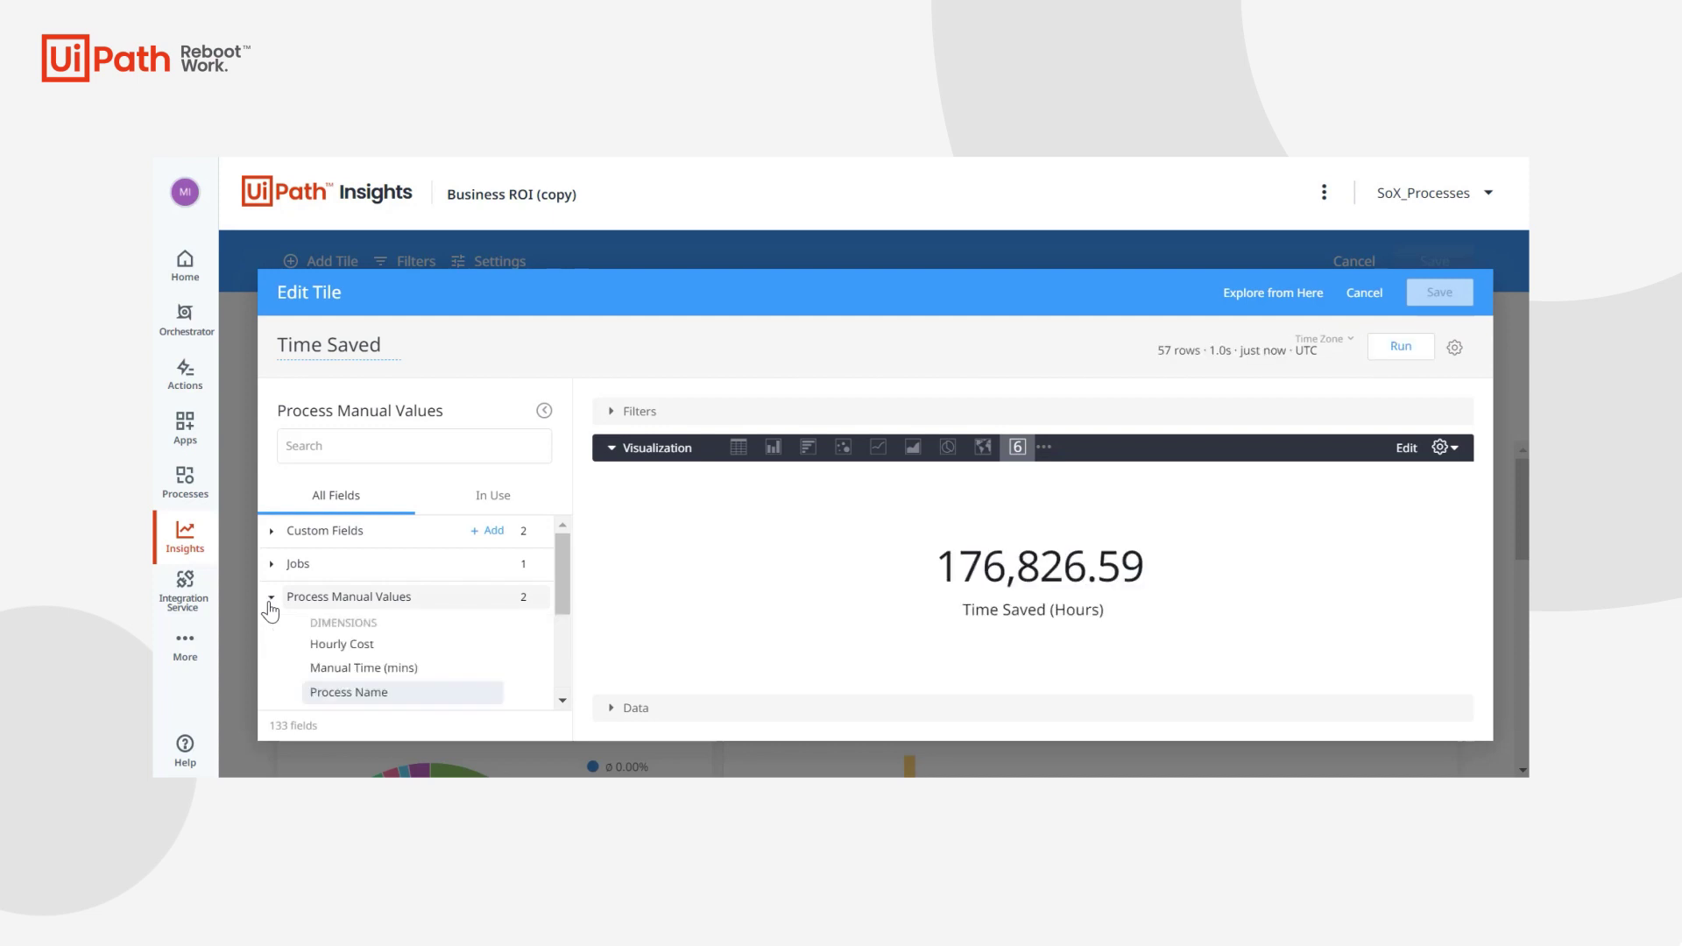
scroll(506, 657, down, 2)
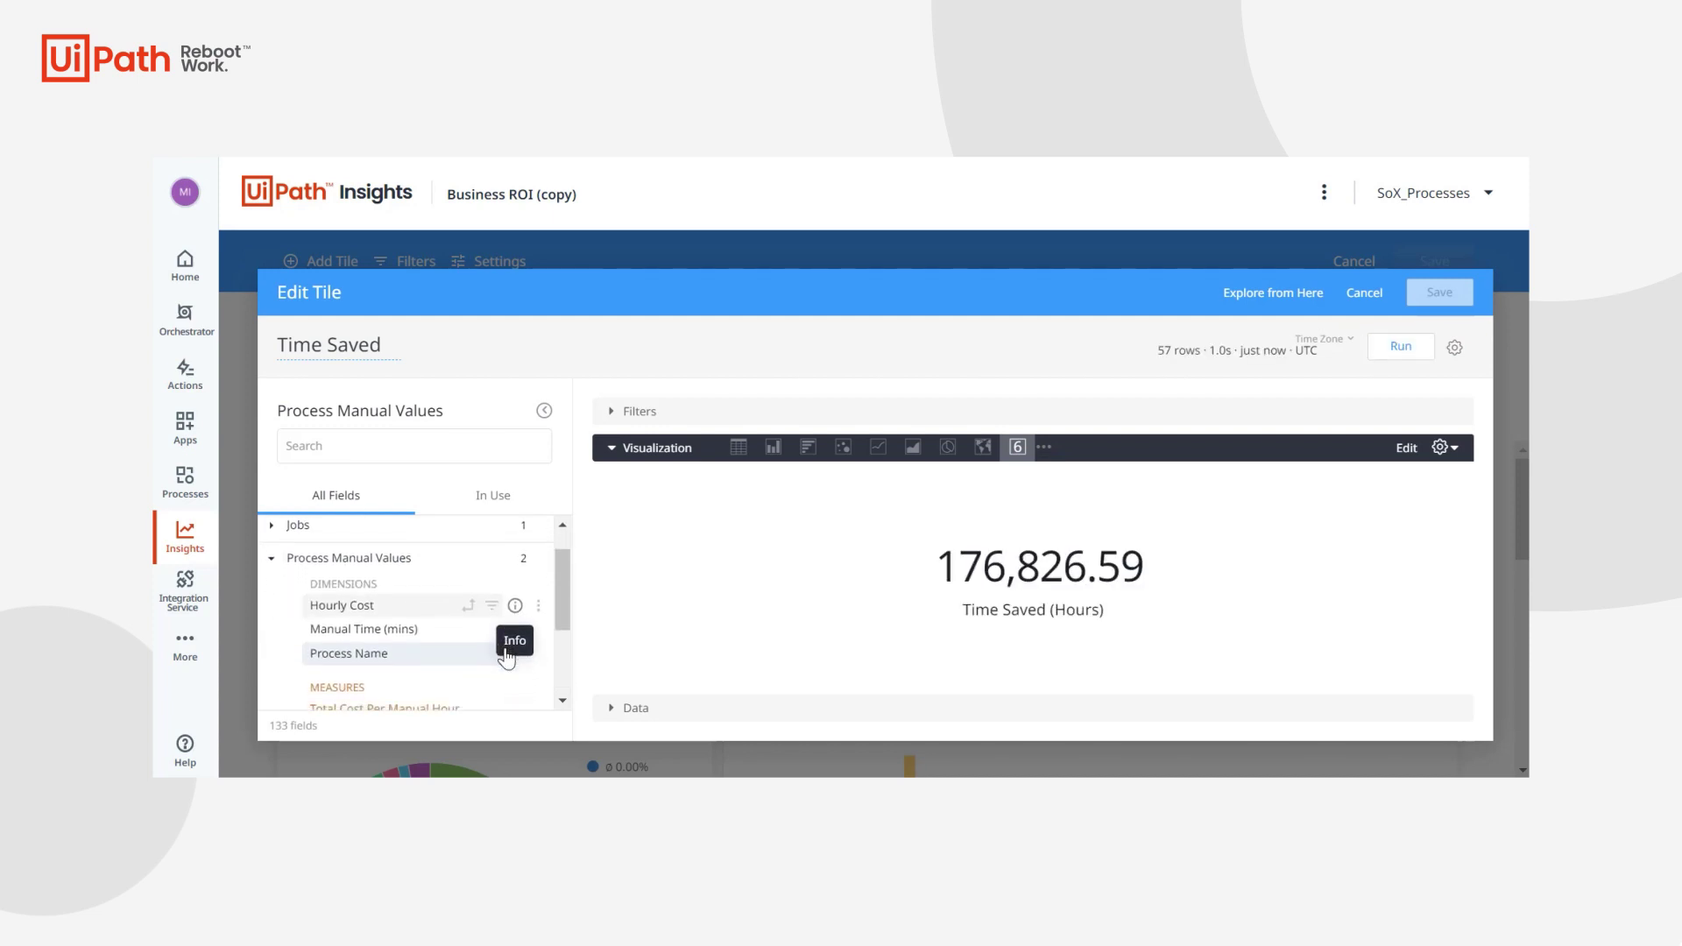
scroll(506, 657, down, 1)
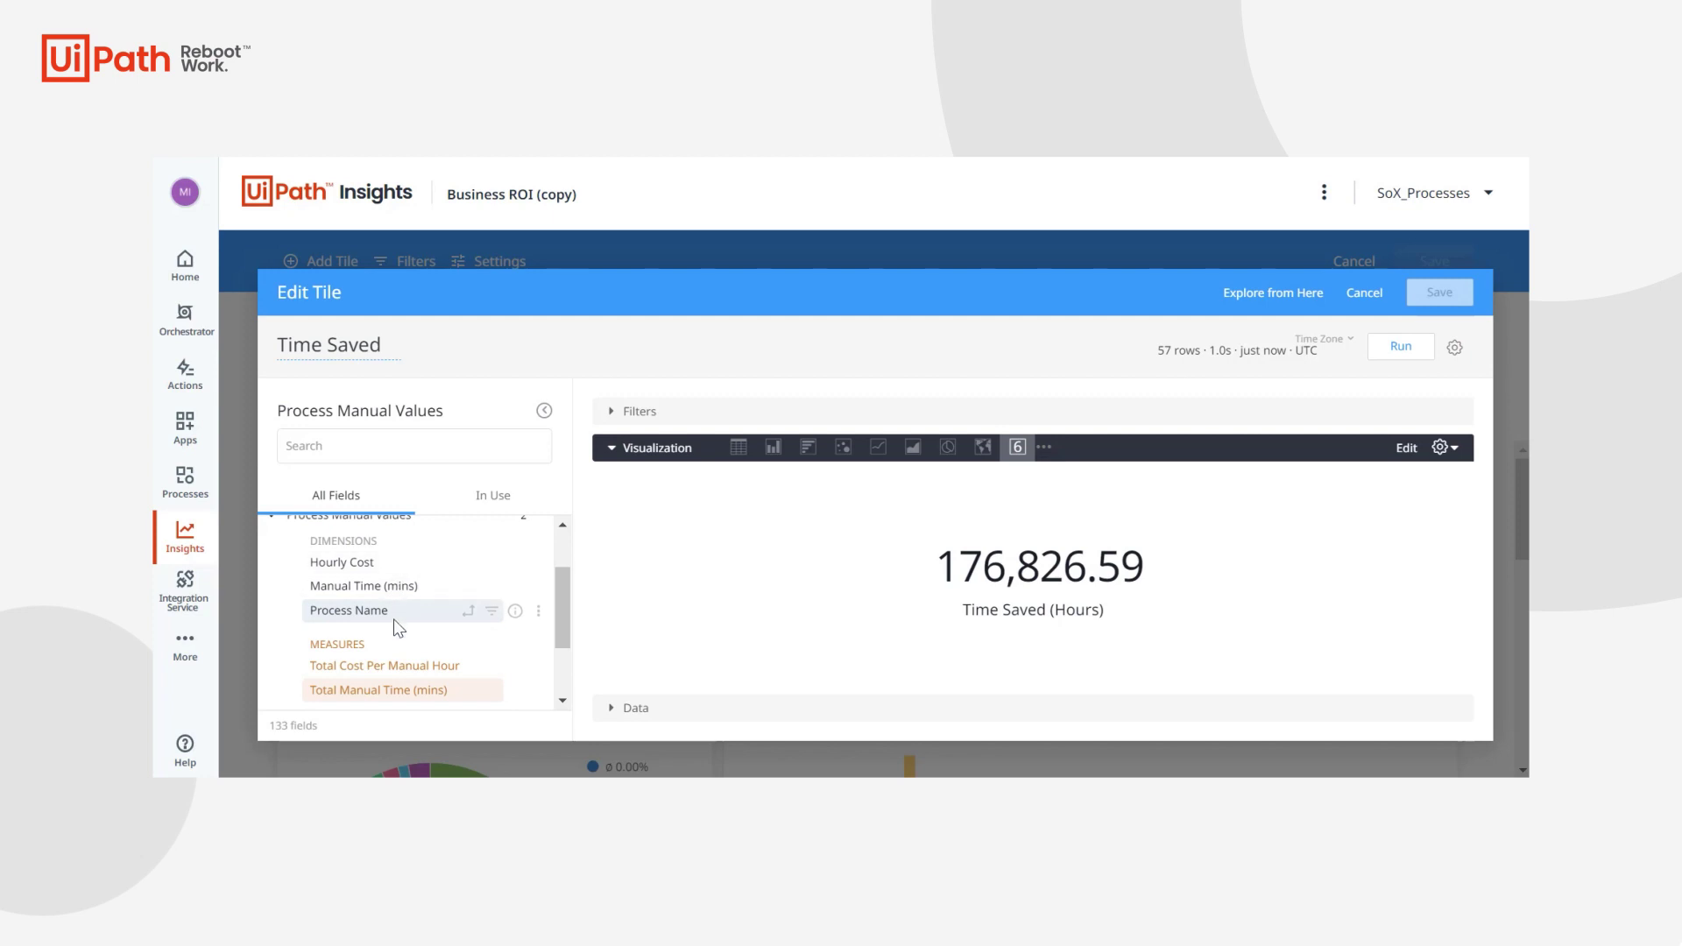
scroll(402, 628, down, 4)
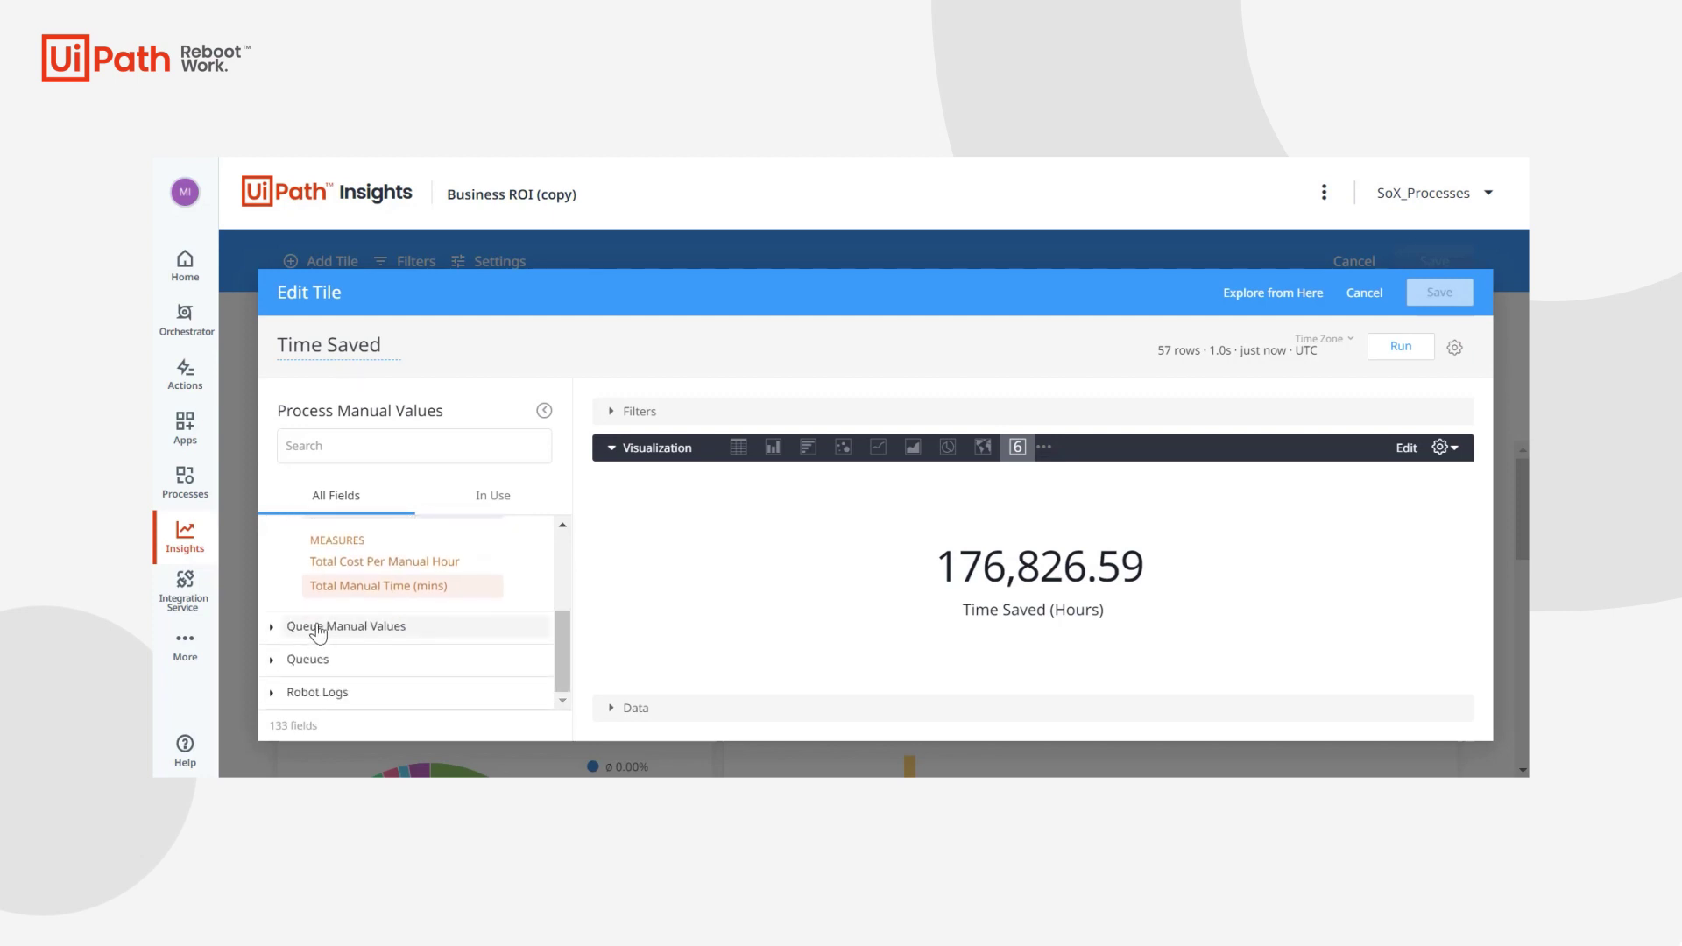
scroll(411, 631, up, 6)
click(272, 599)
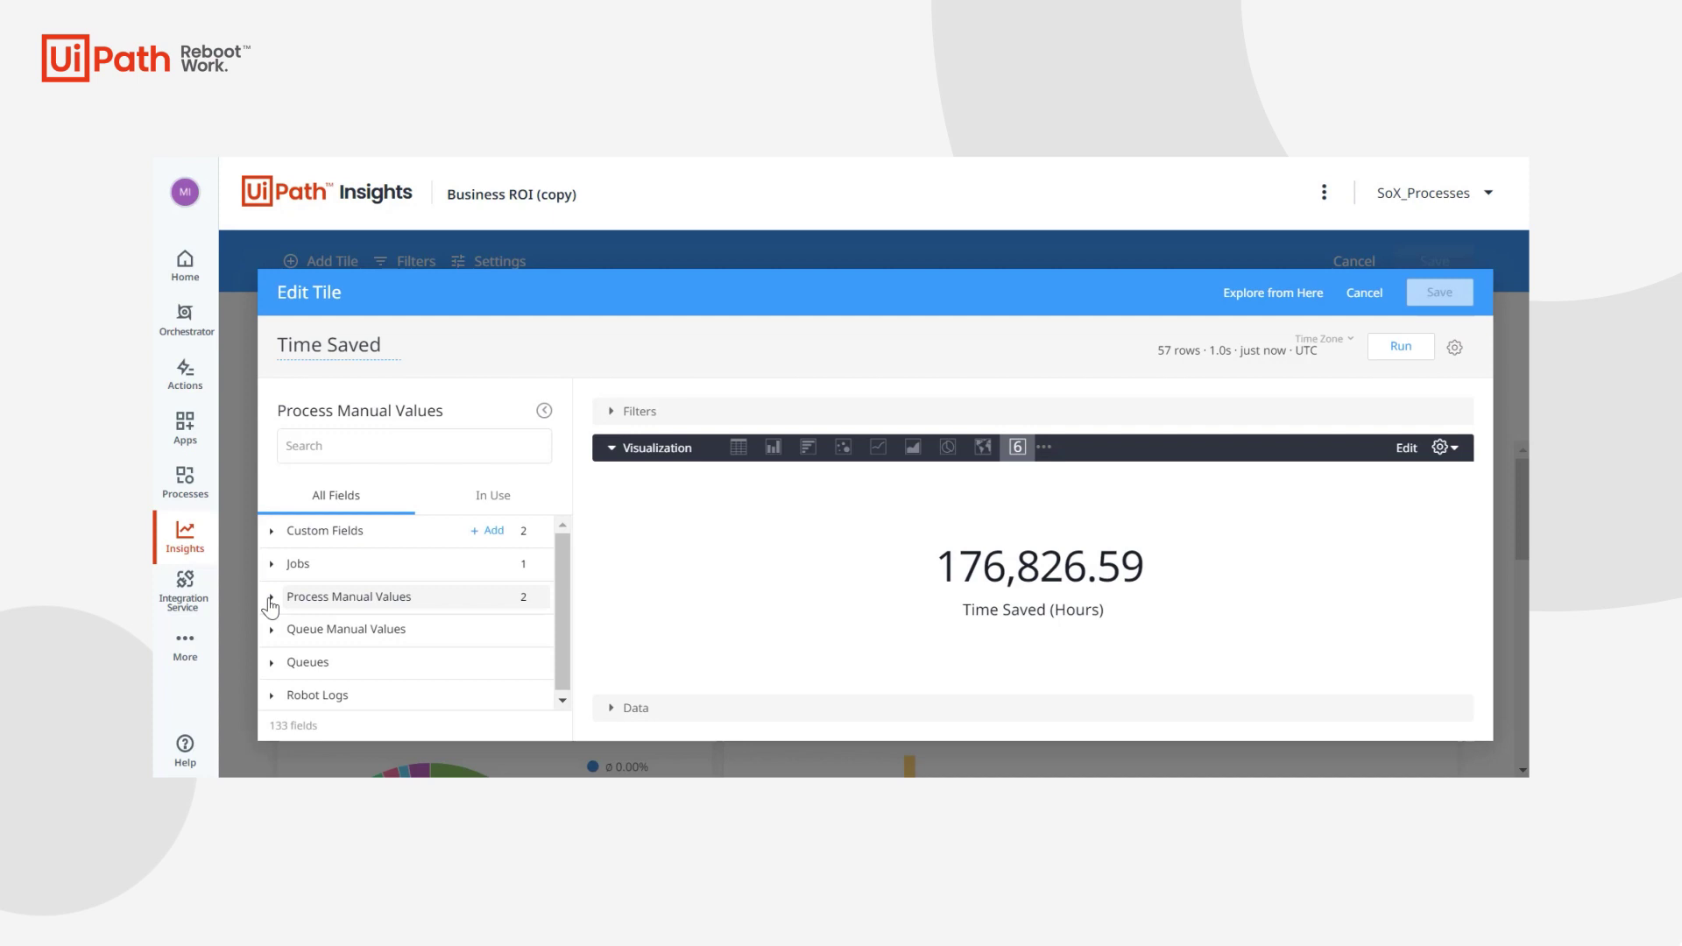
click(271, 598)
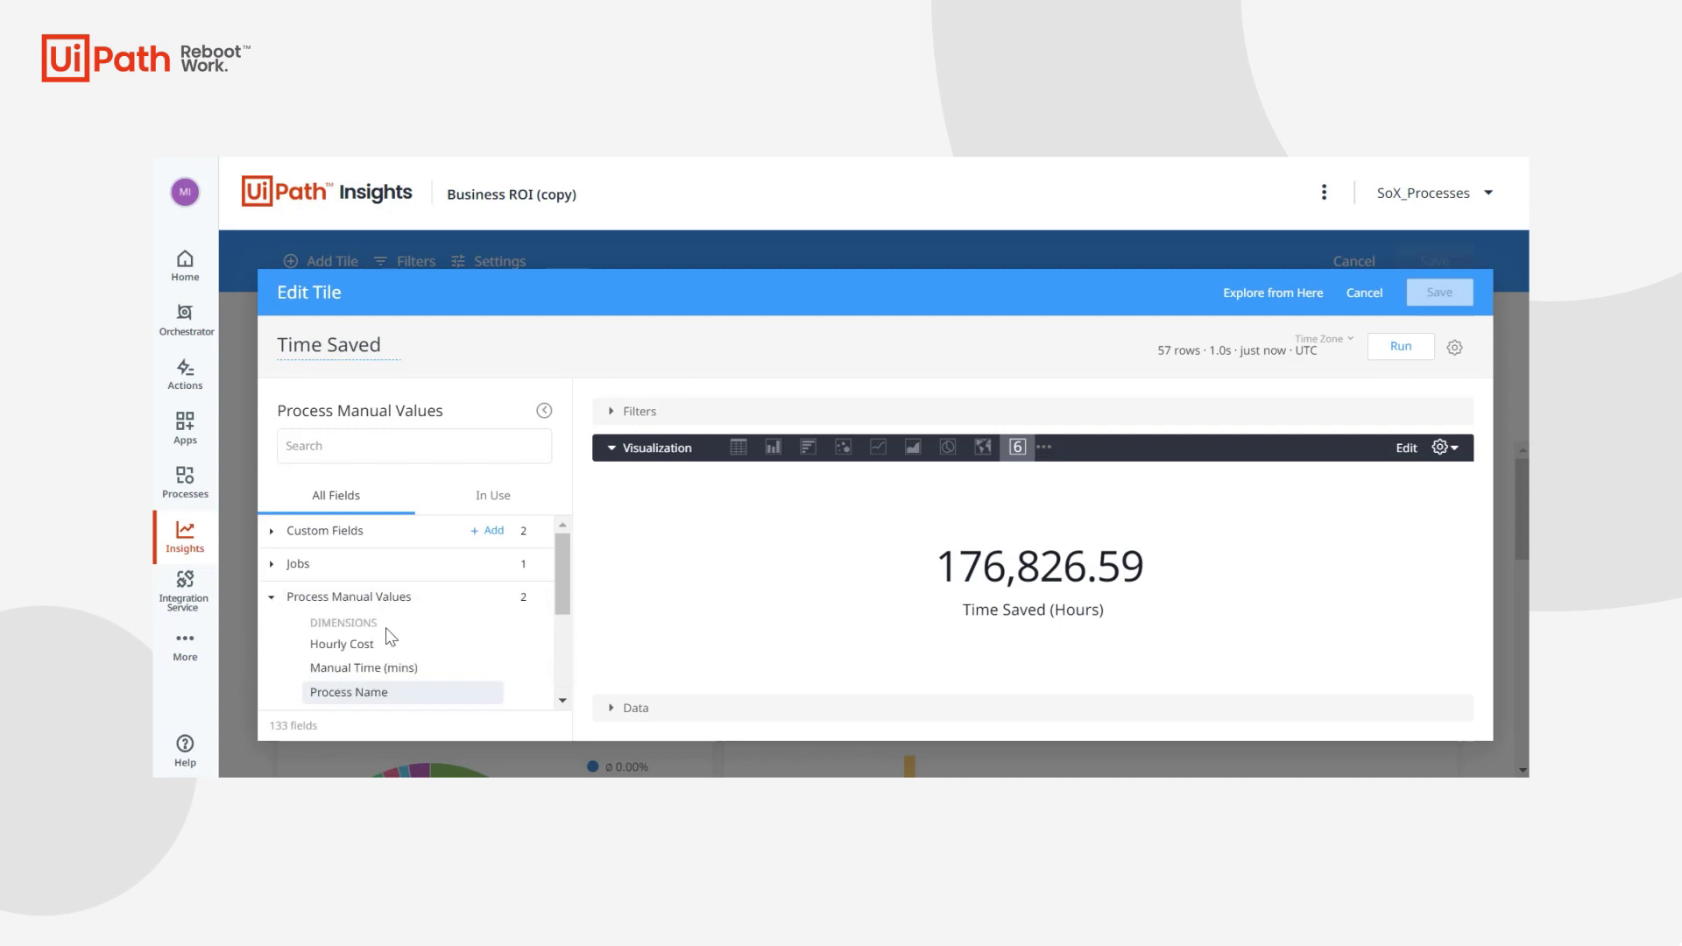
click(428, 688)
Step: Show the tile's in-use fields and its Data results sorted by Total Manual Time
click(490, 500)
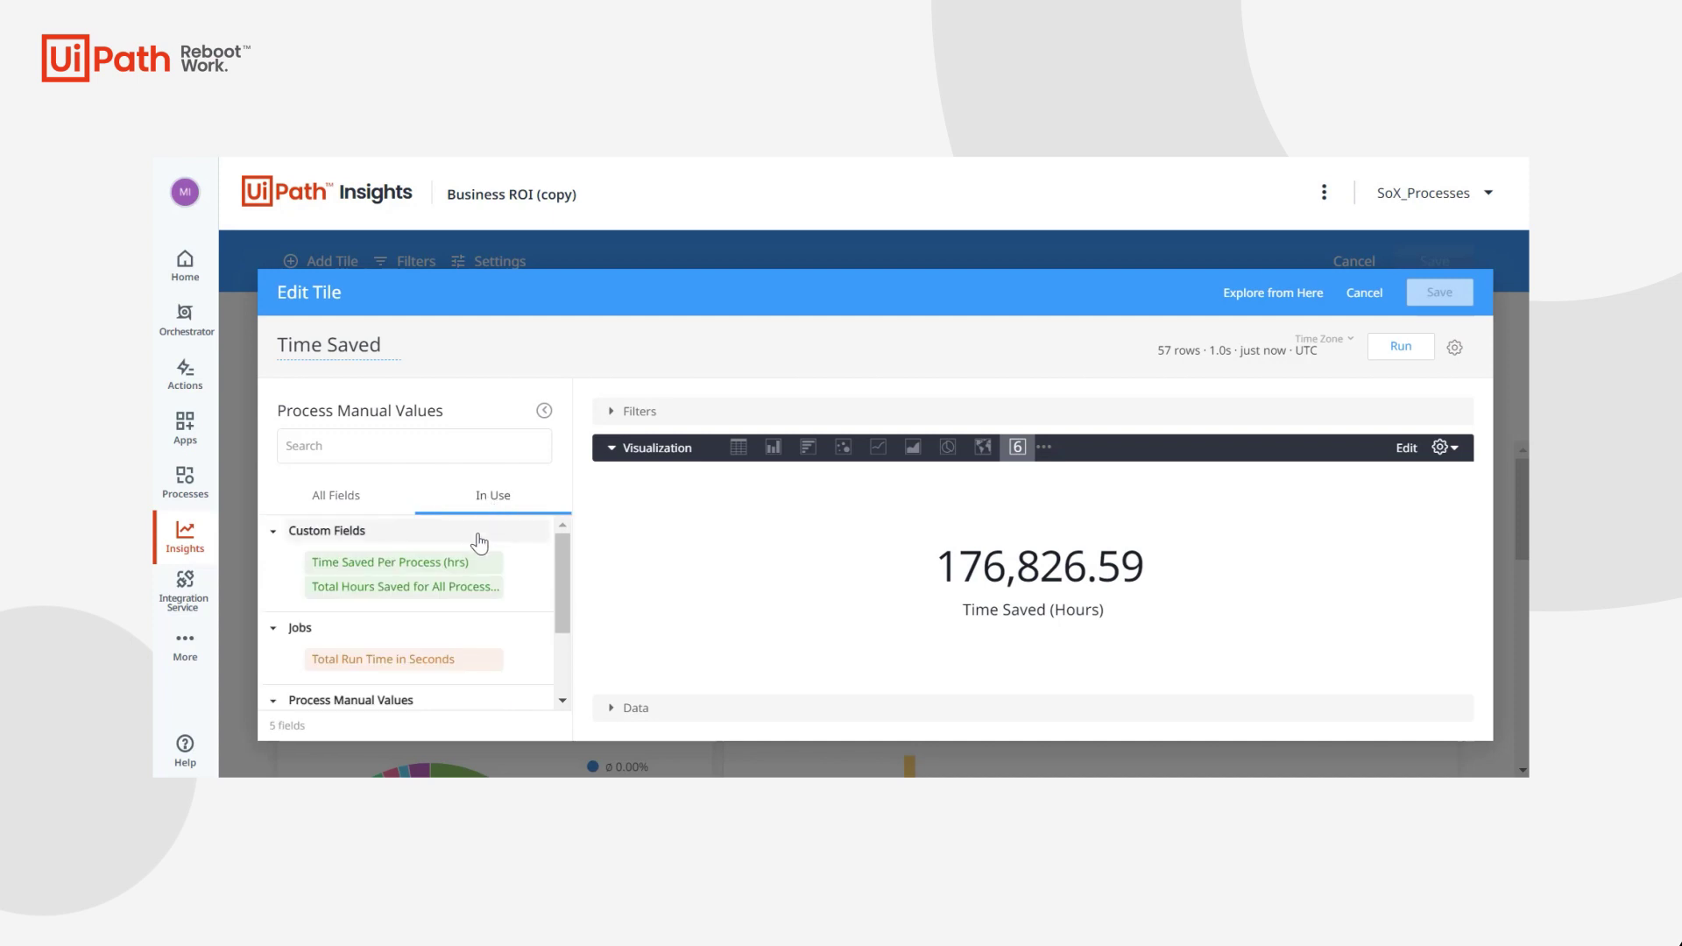
mouse_move(517, 568)
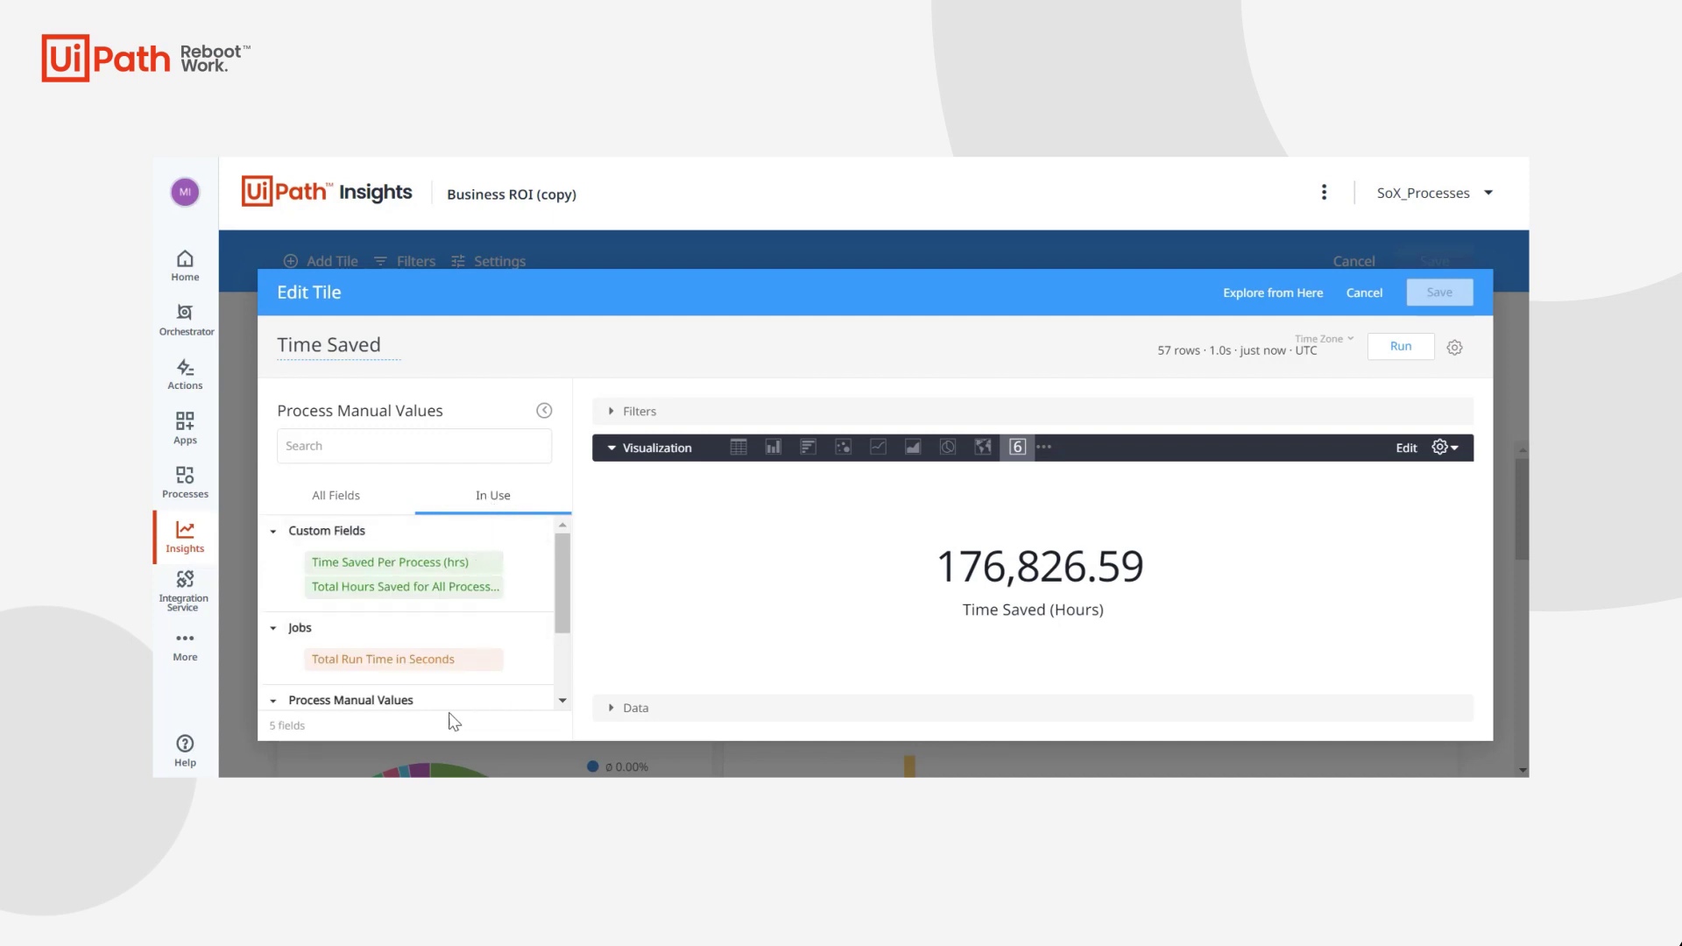
click(610, 712)
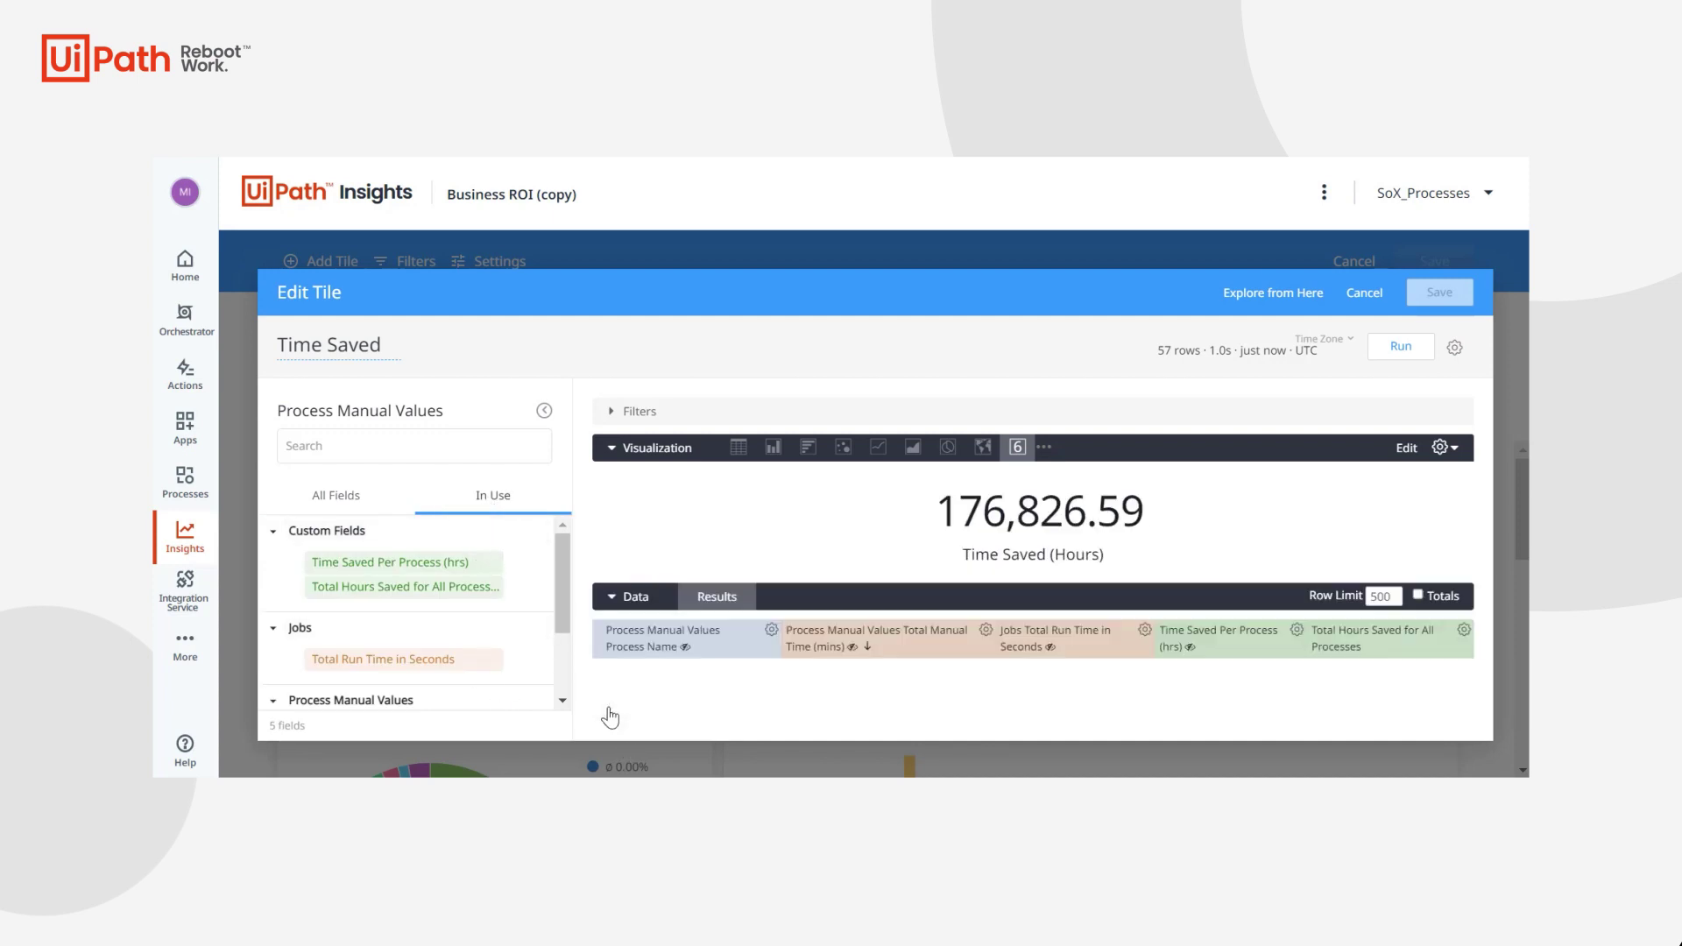
click(1015, 643)
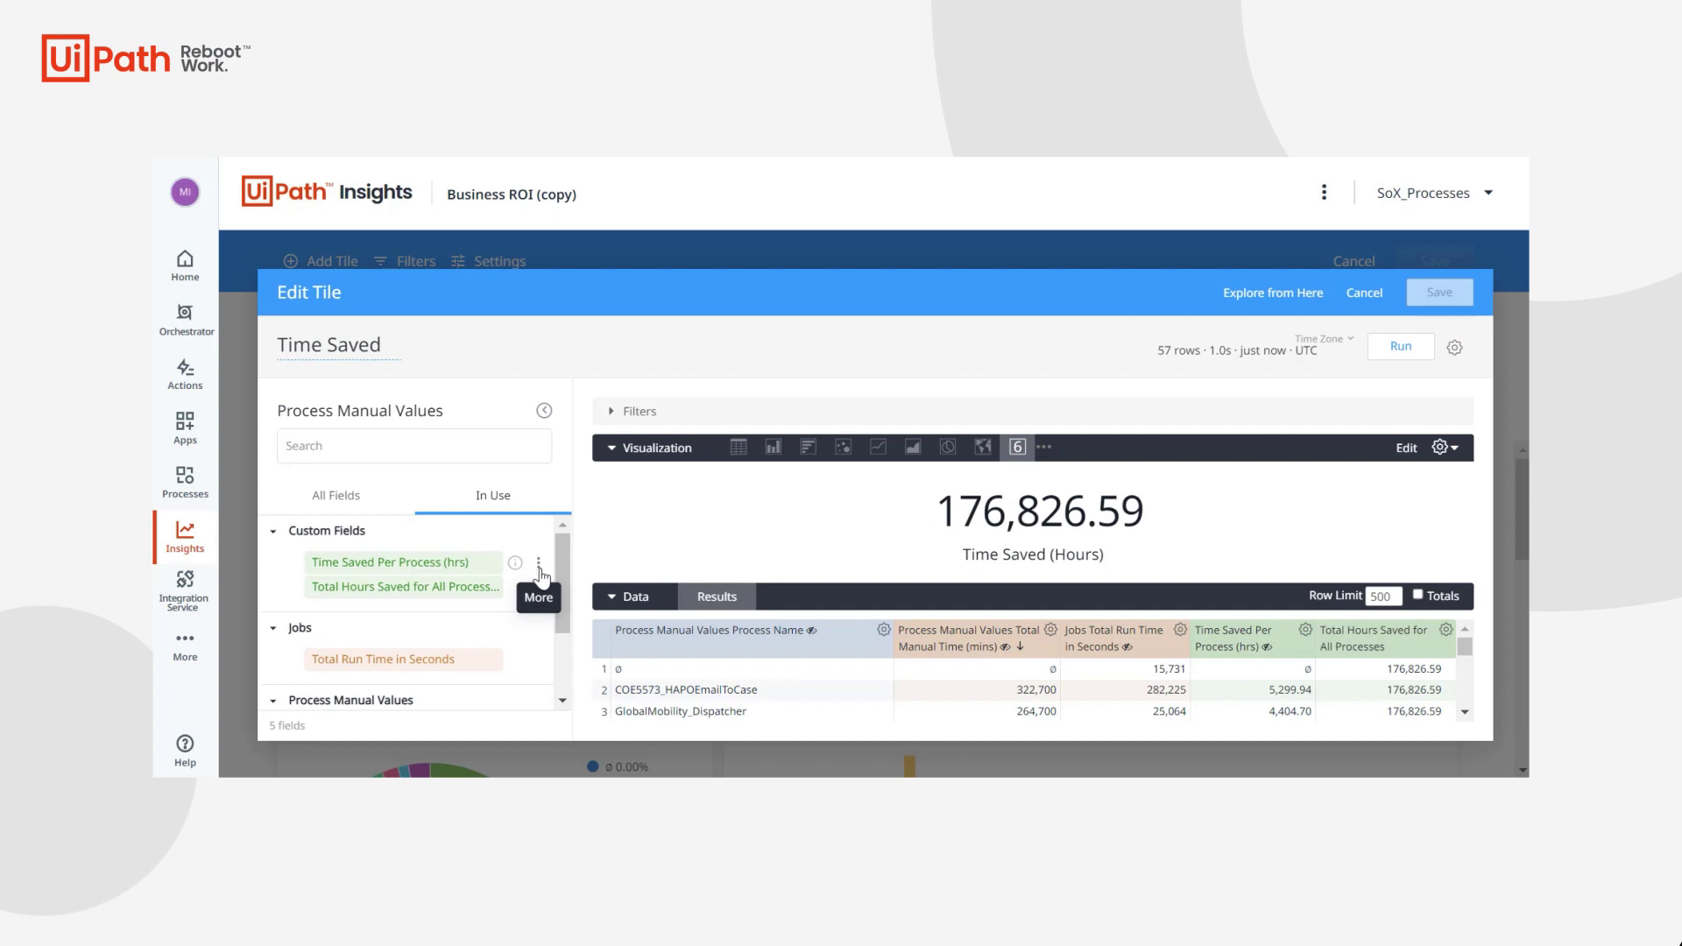
Step: Inspect the Time Saved Per Process calculation, then close it and the tile editor unchanged
click(539, 565)
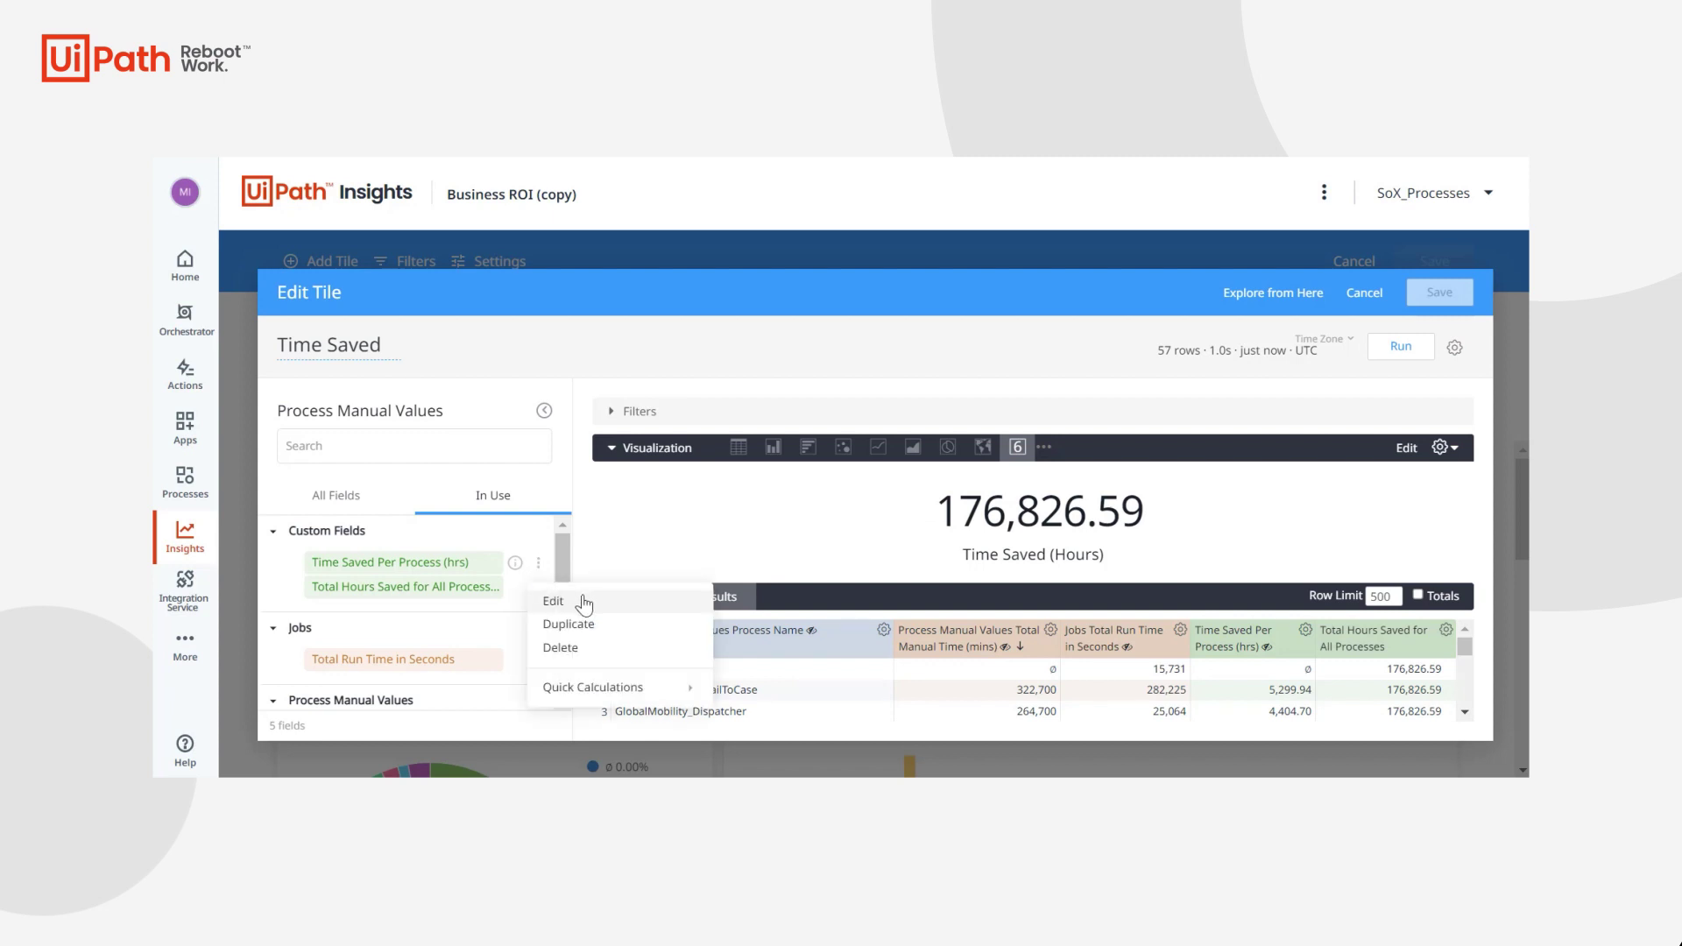
click(554, 601)
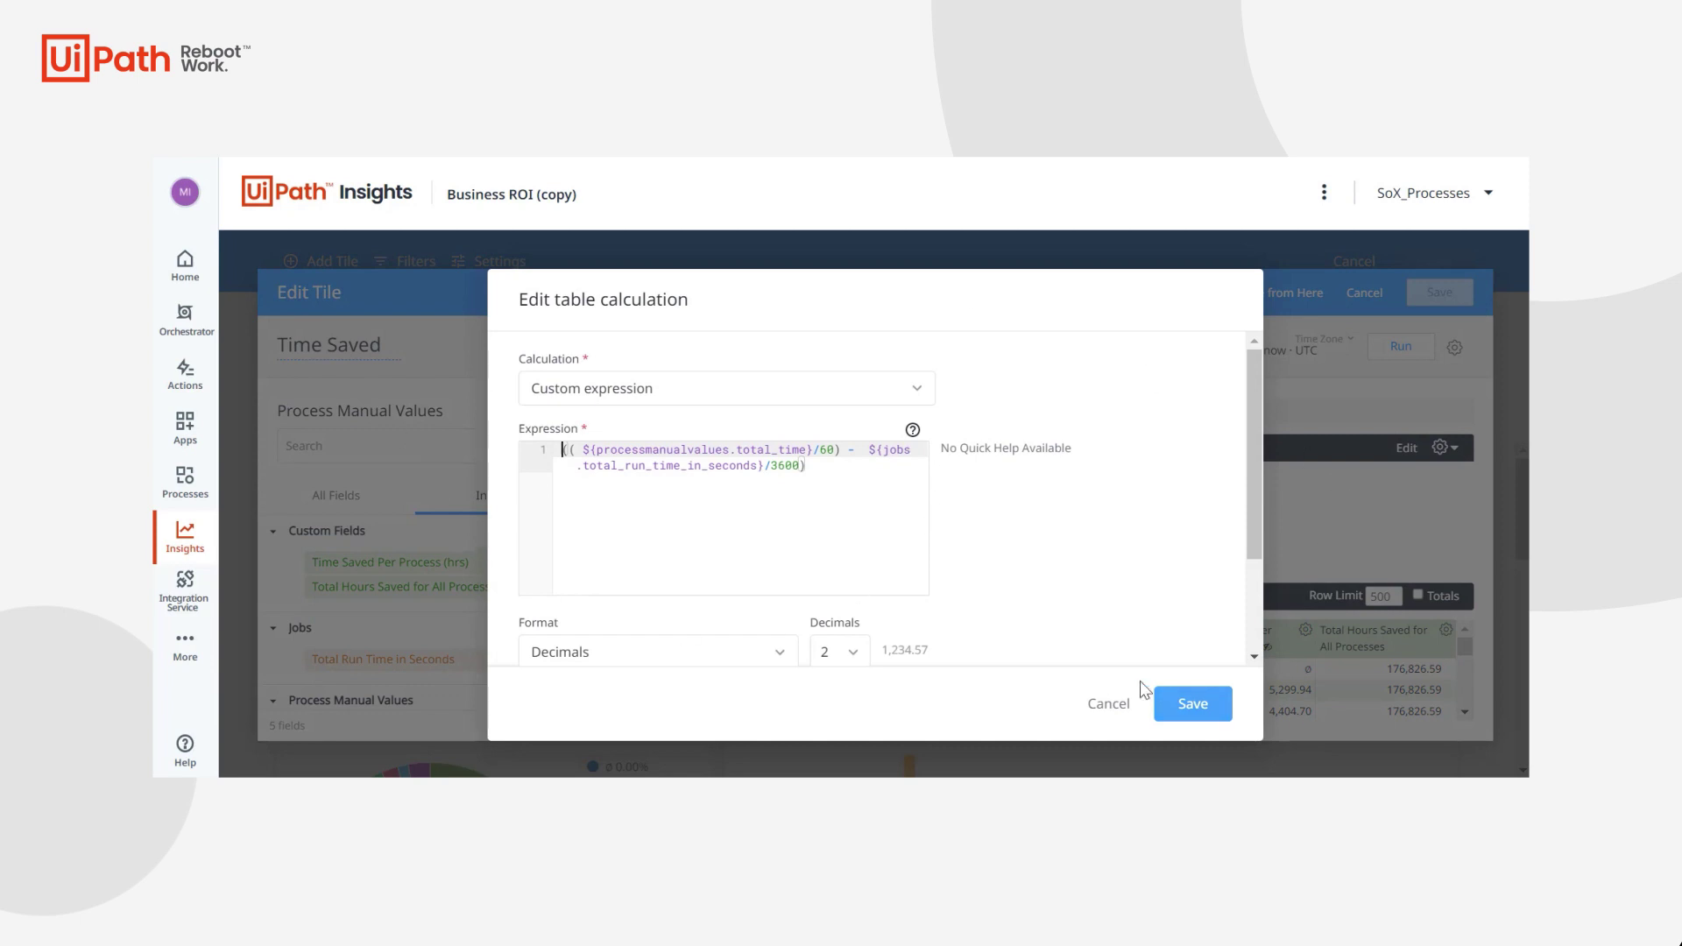
click(1108, 703)
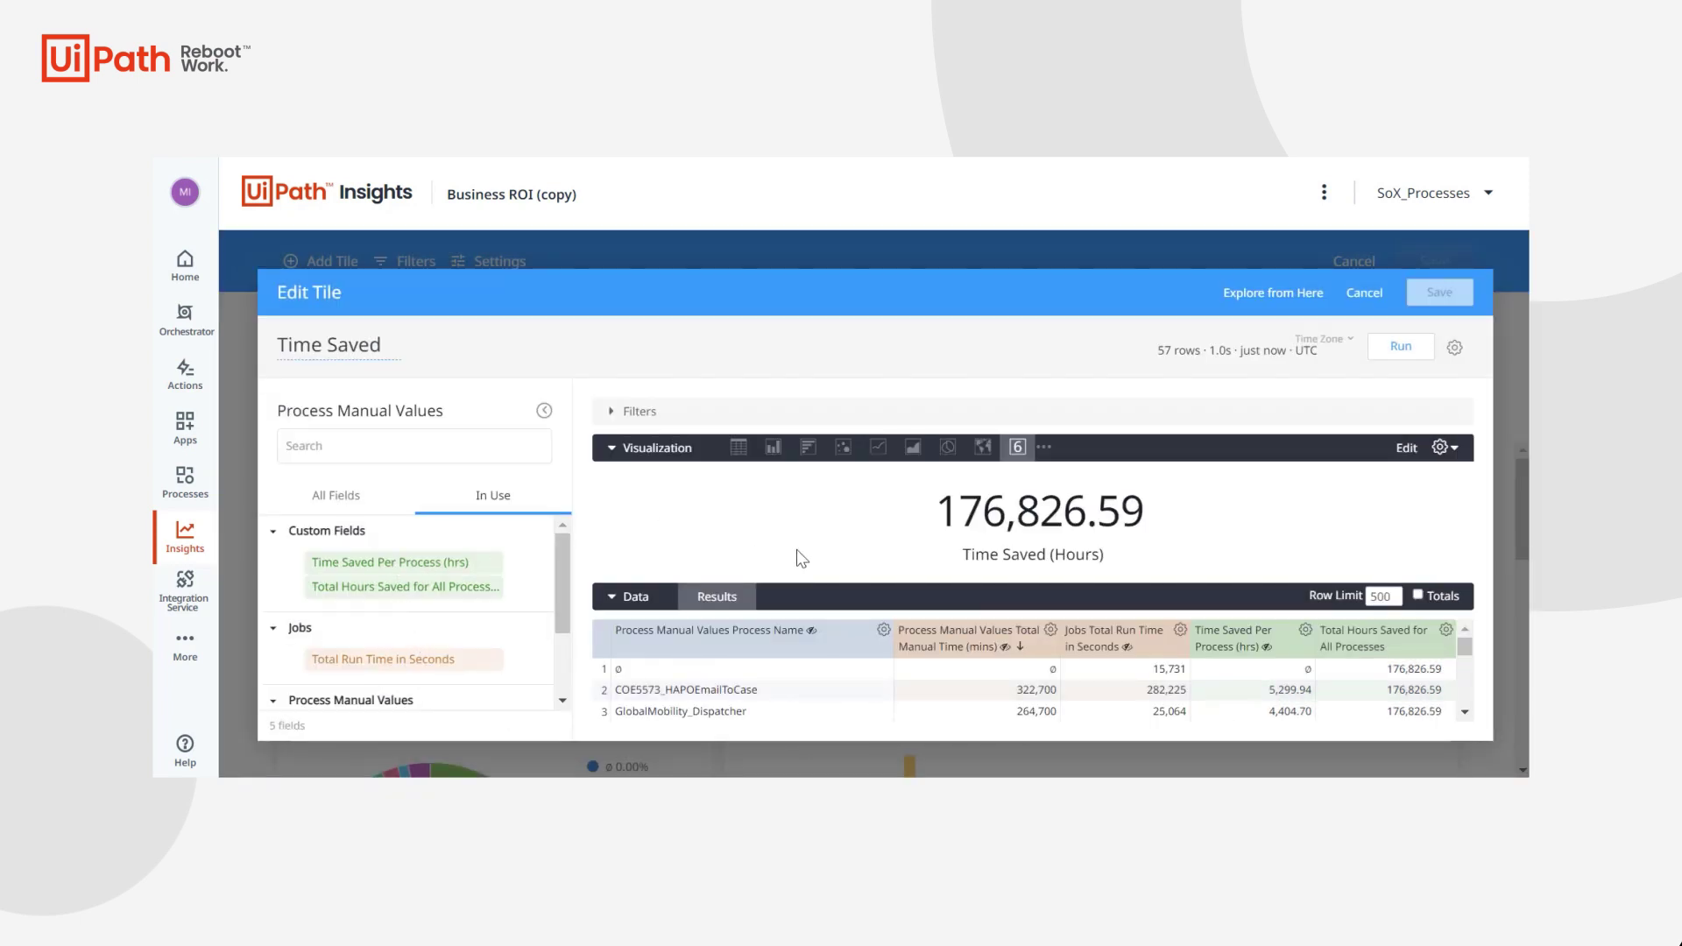
click(1360, 294)
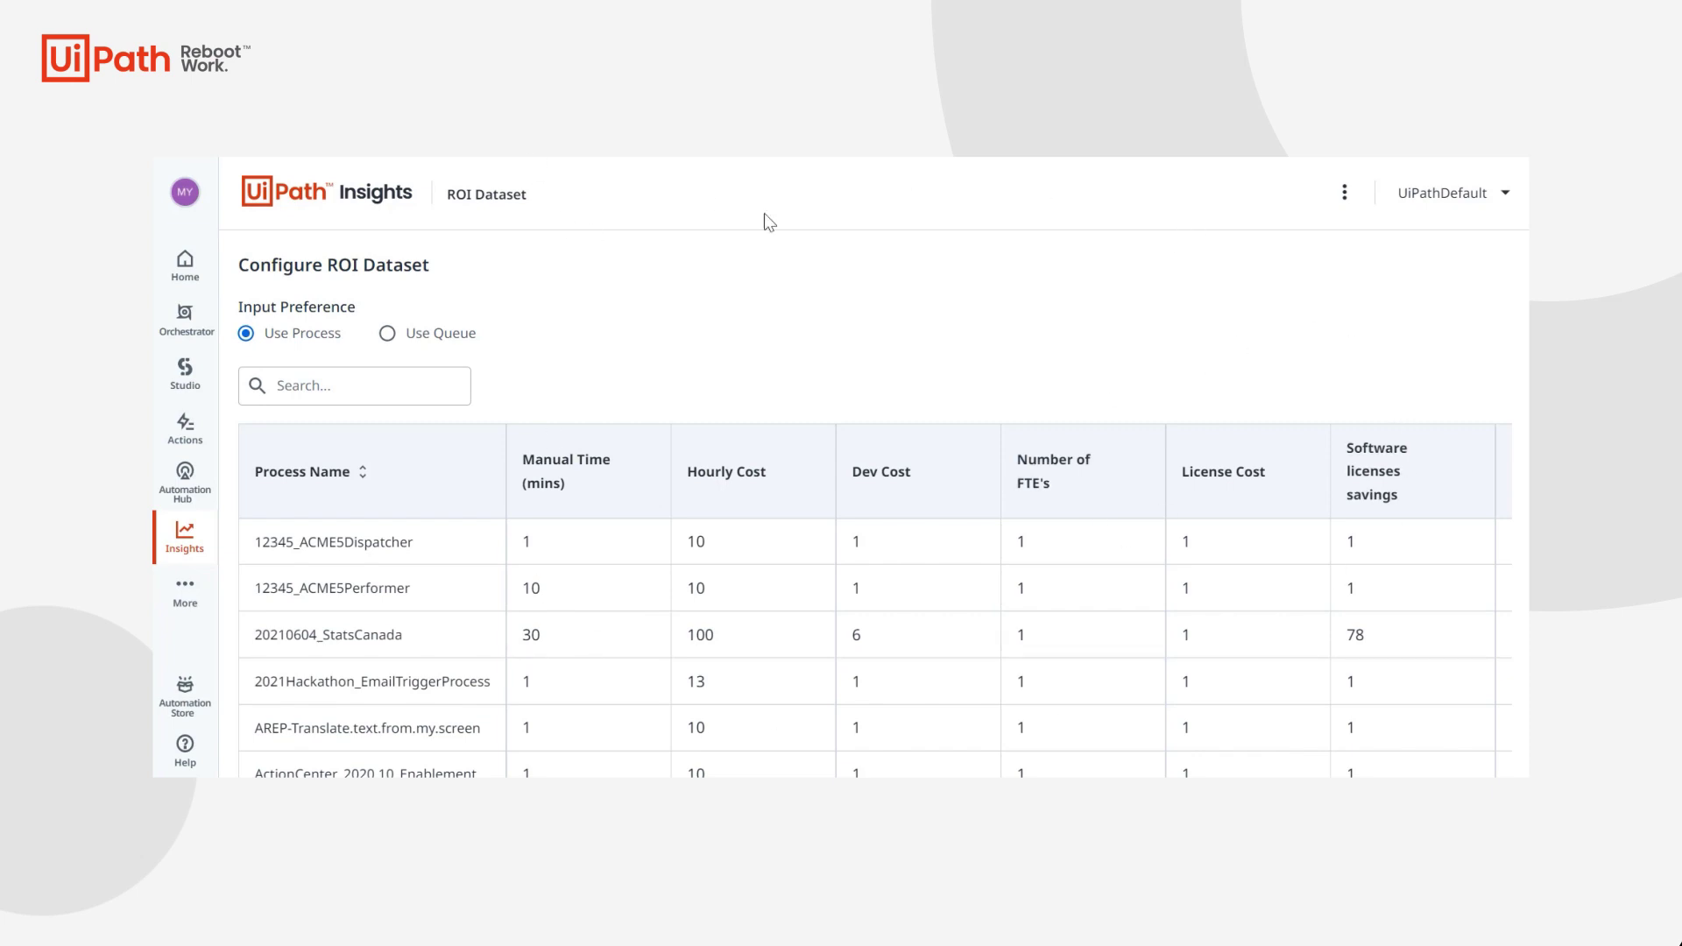
Step: Go to Dashboards and open Business ROI (copy)
click(1343, 193)
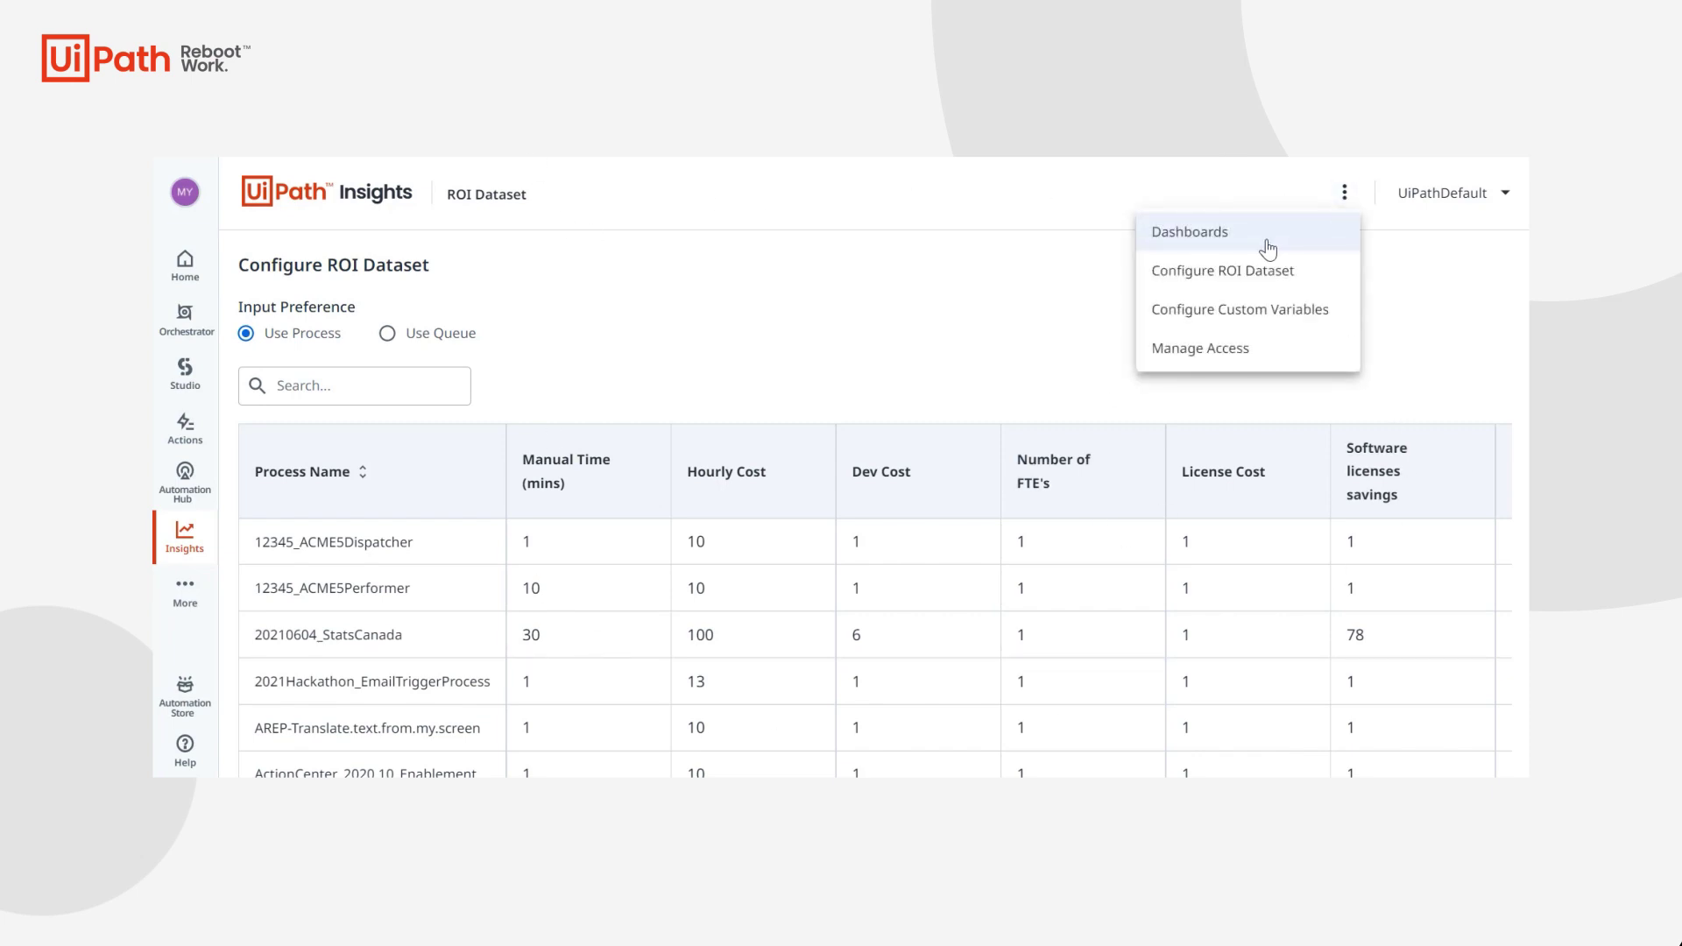
click(1266, 249)
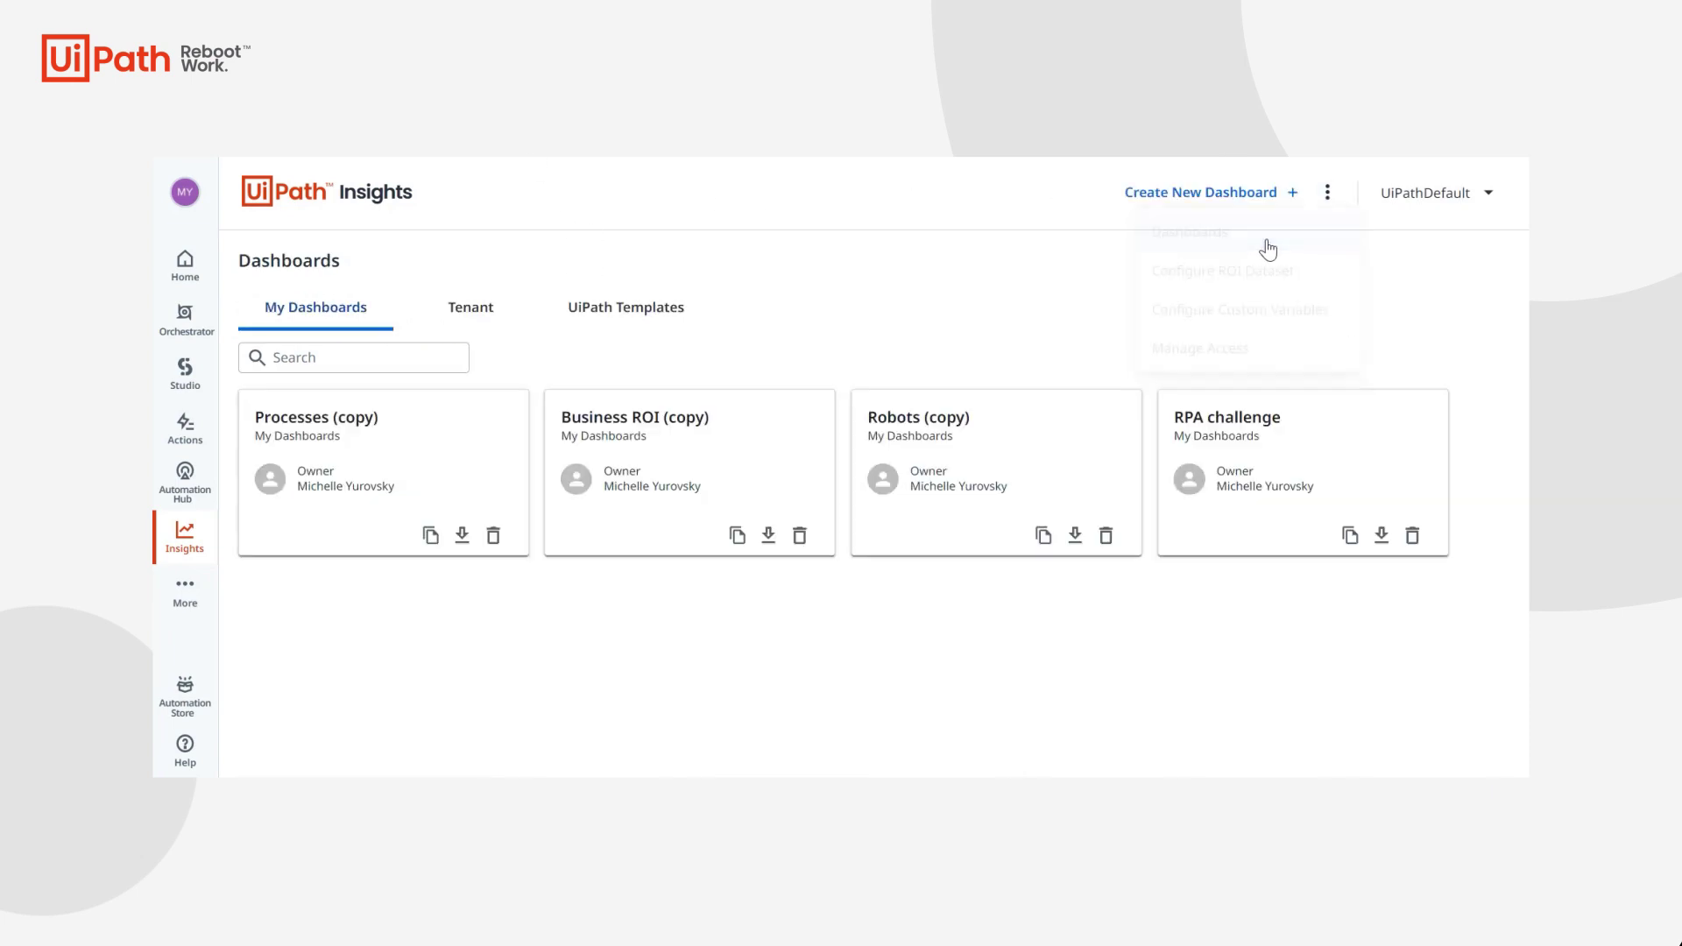
click(703, 452)
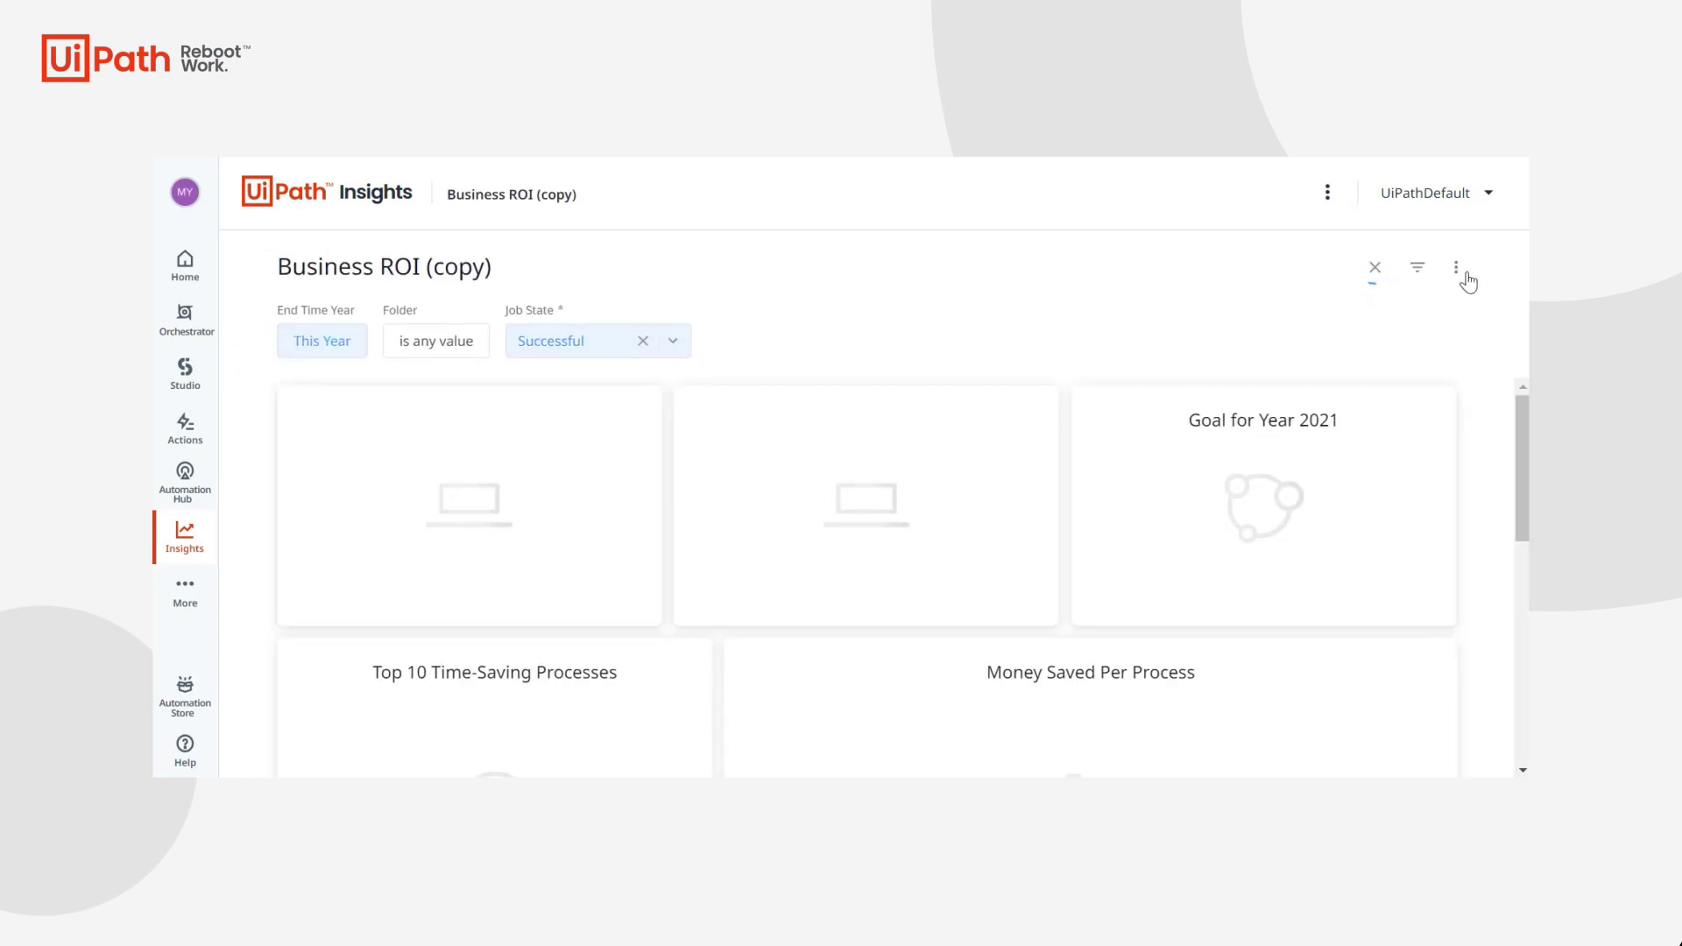
Step: Put the dashboard into edit mode and edit its Time Saved tile
click(1466, 277)
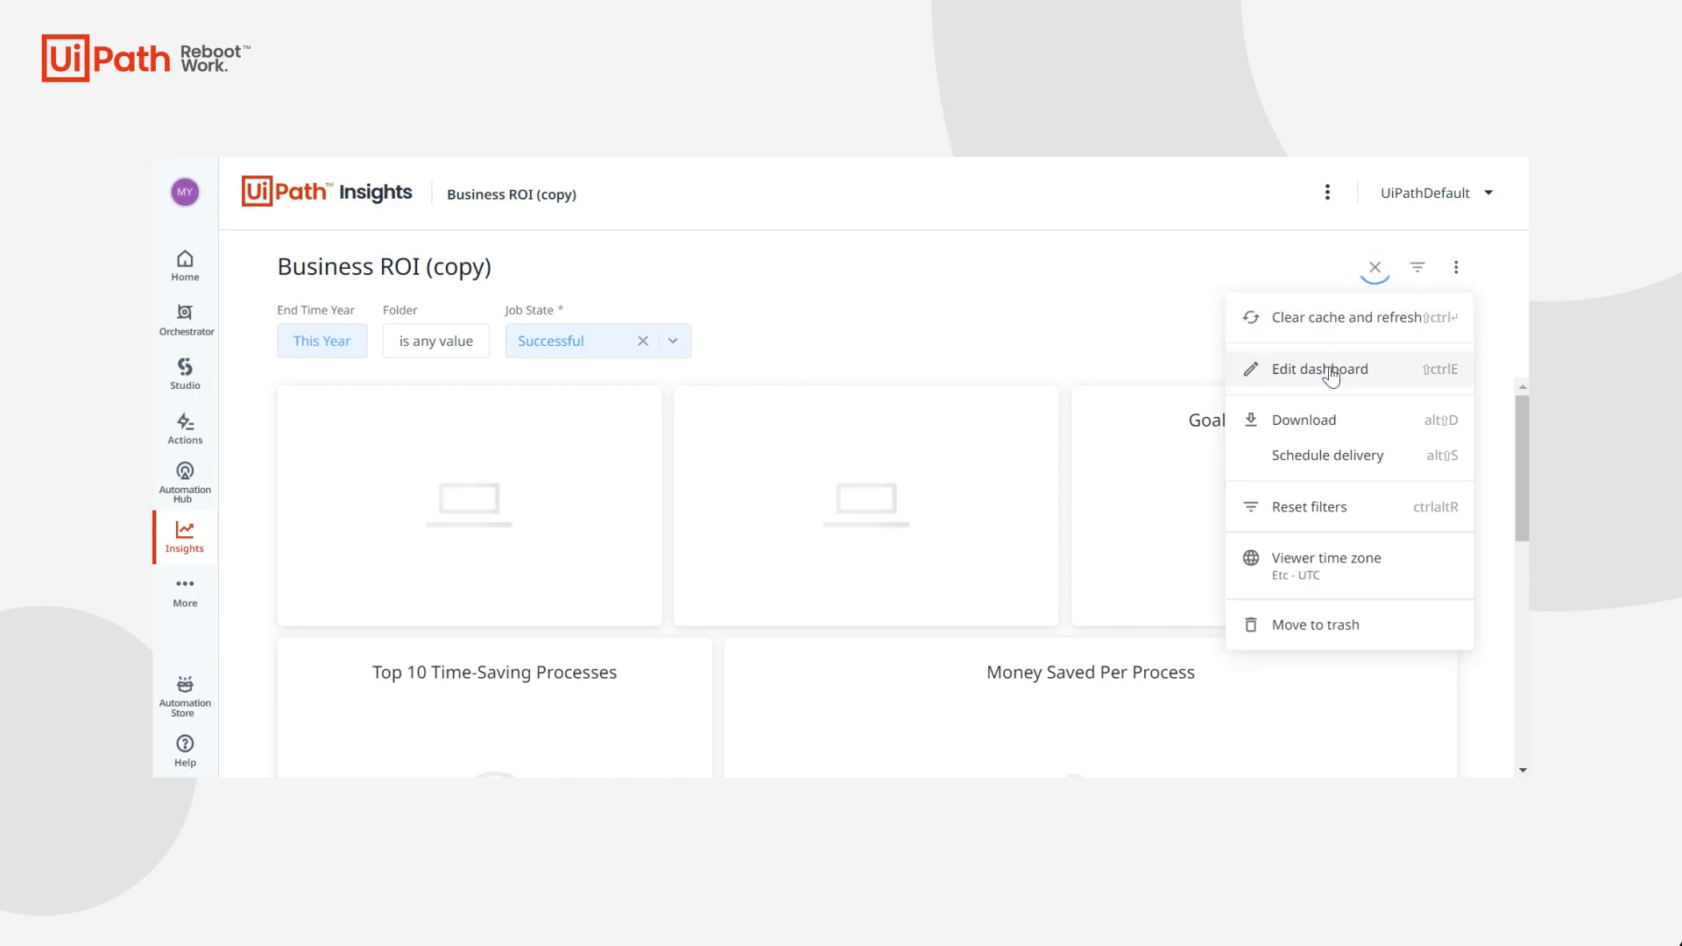
click(1330, 376)
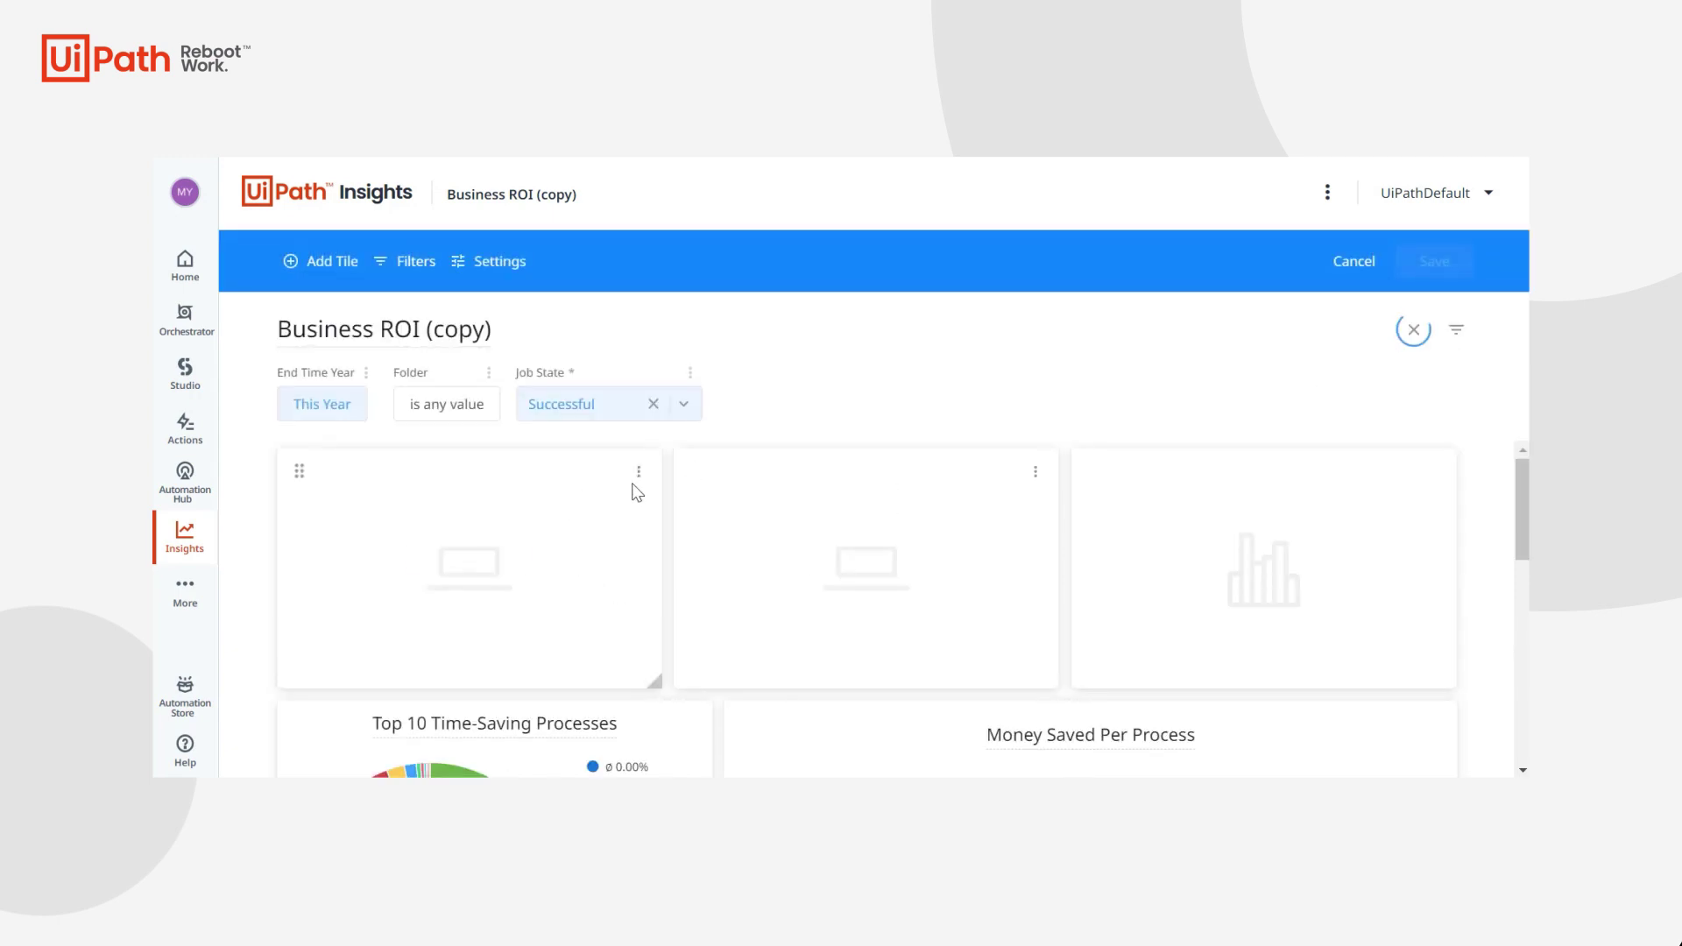
click(639, 473)
click(630, 521)
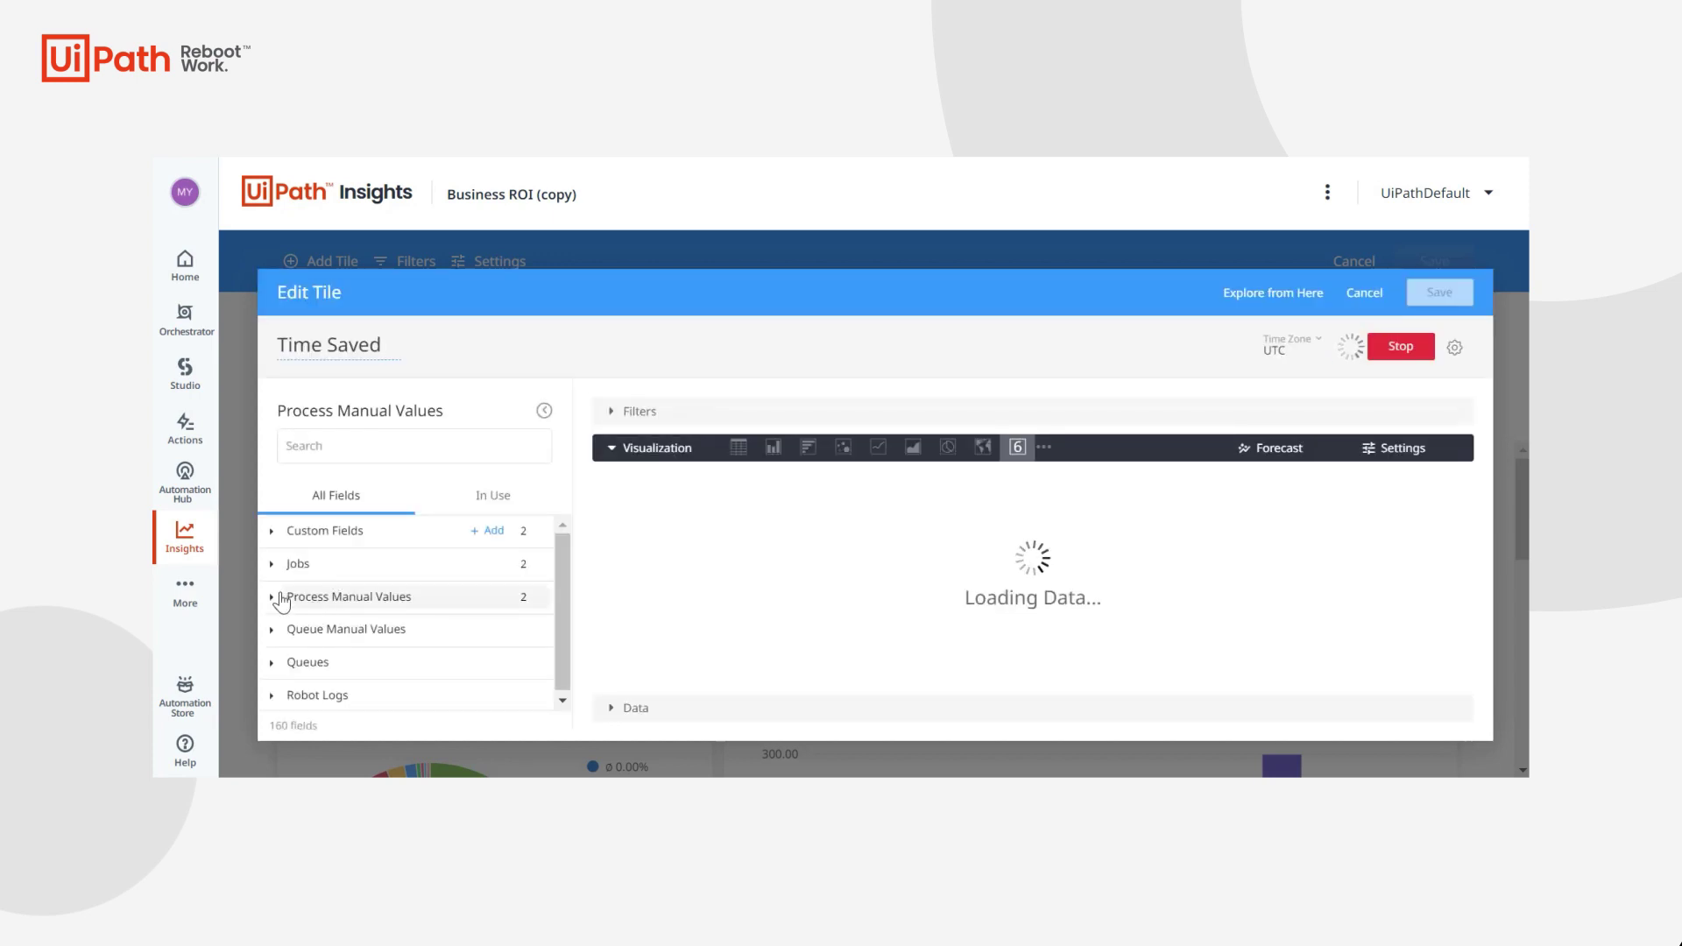
Step: Browse the Process Manual Values fields, then cancel both the tile edit and dashboard editing
click(287, 601)
scroll(451, 665, down, 2)
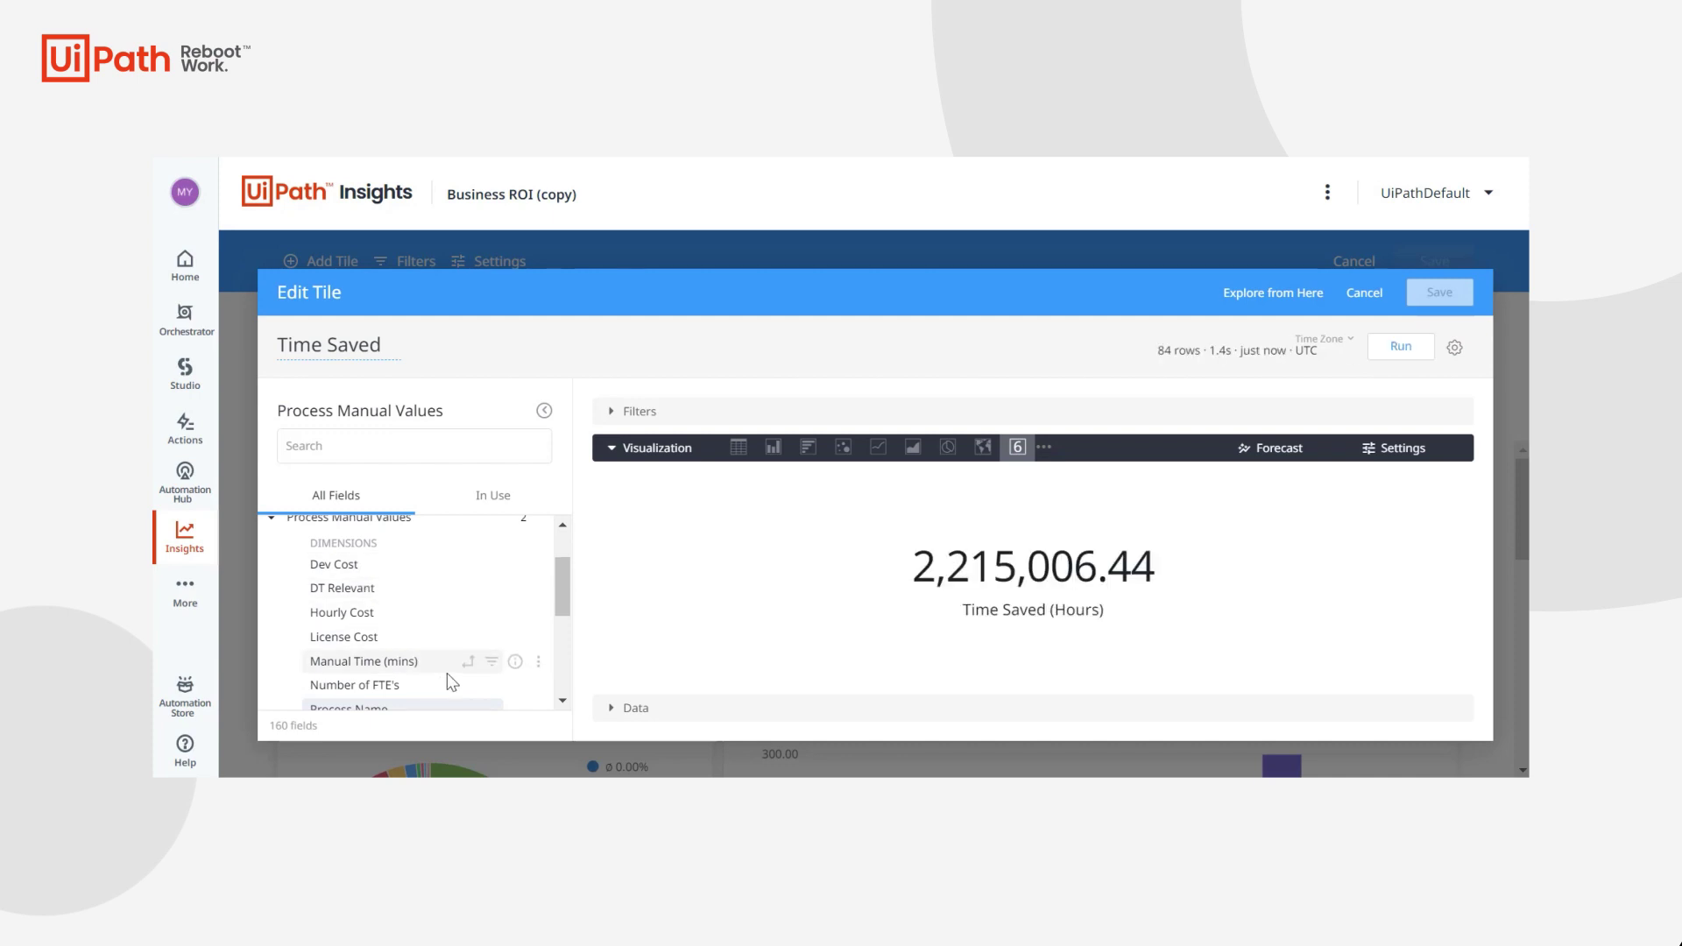
scroll(447, 677, down, 1)
scroll(383, 692, down, 1)
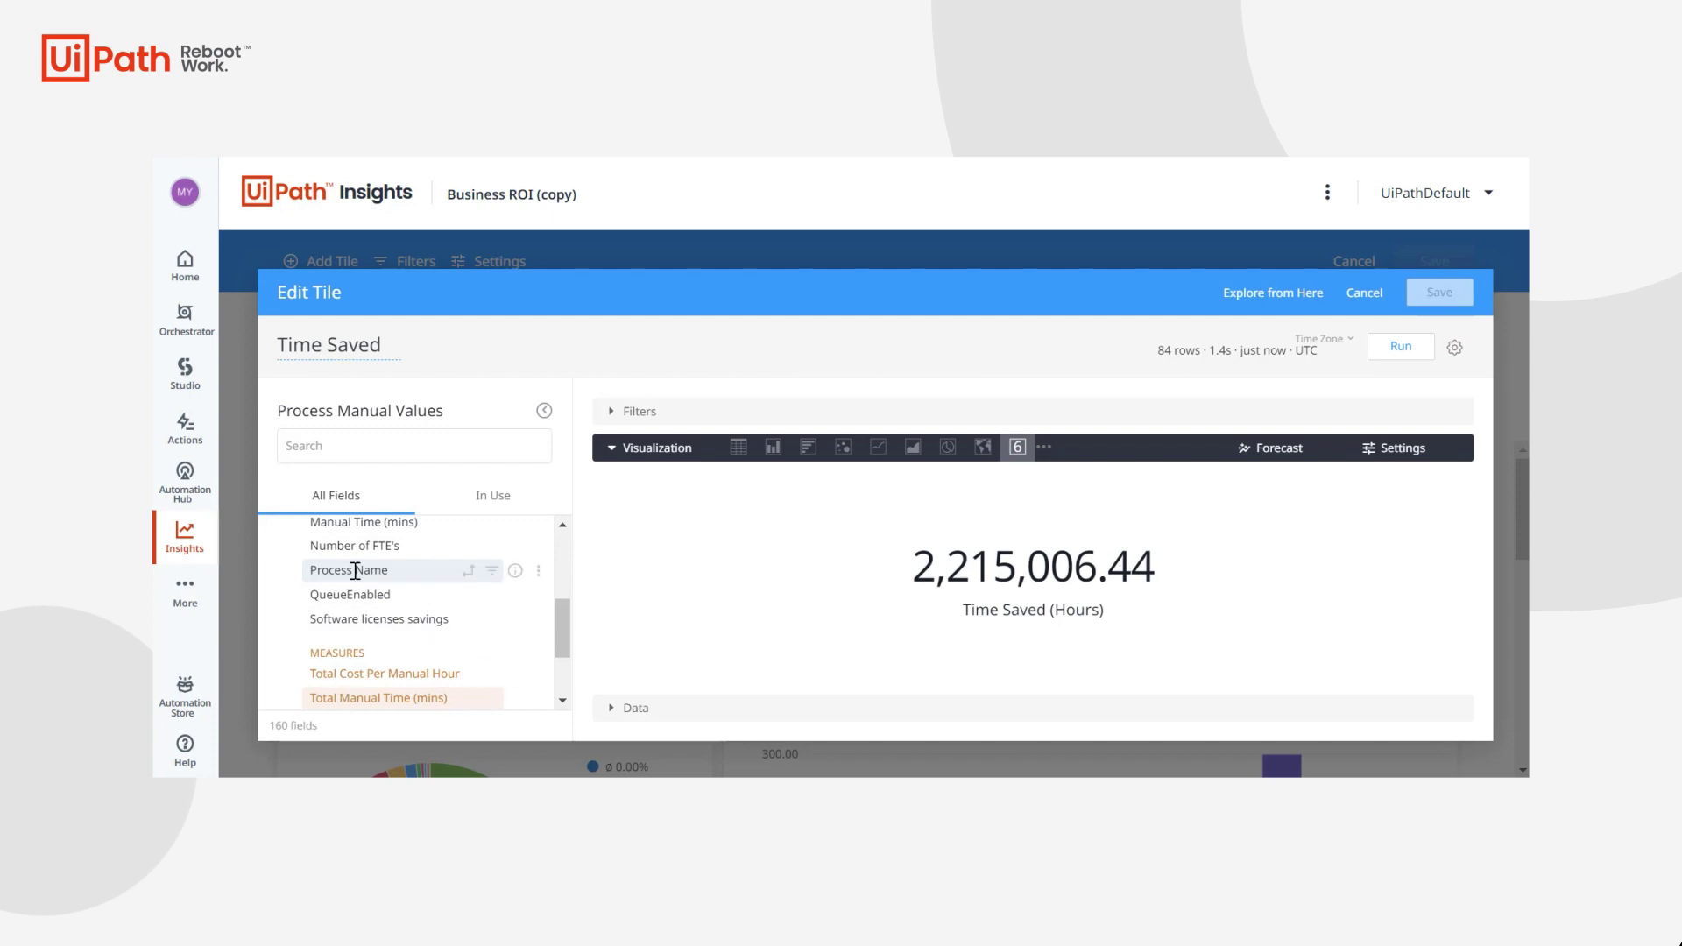
scroll(379, 605, up, 5)
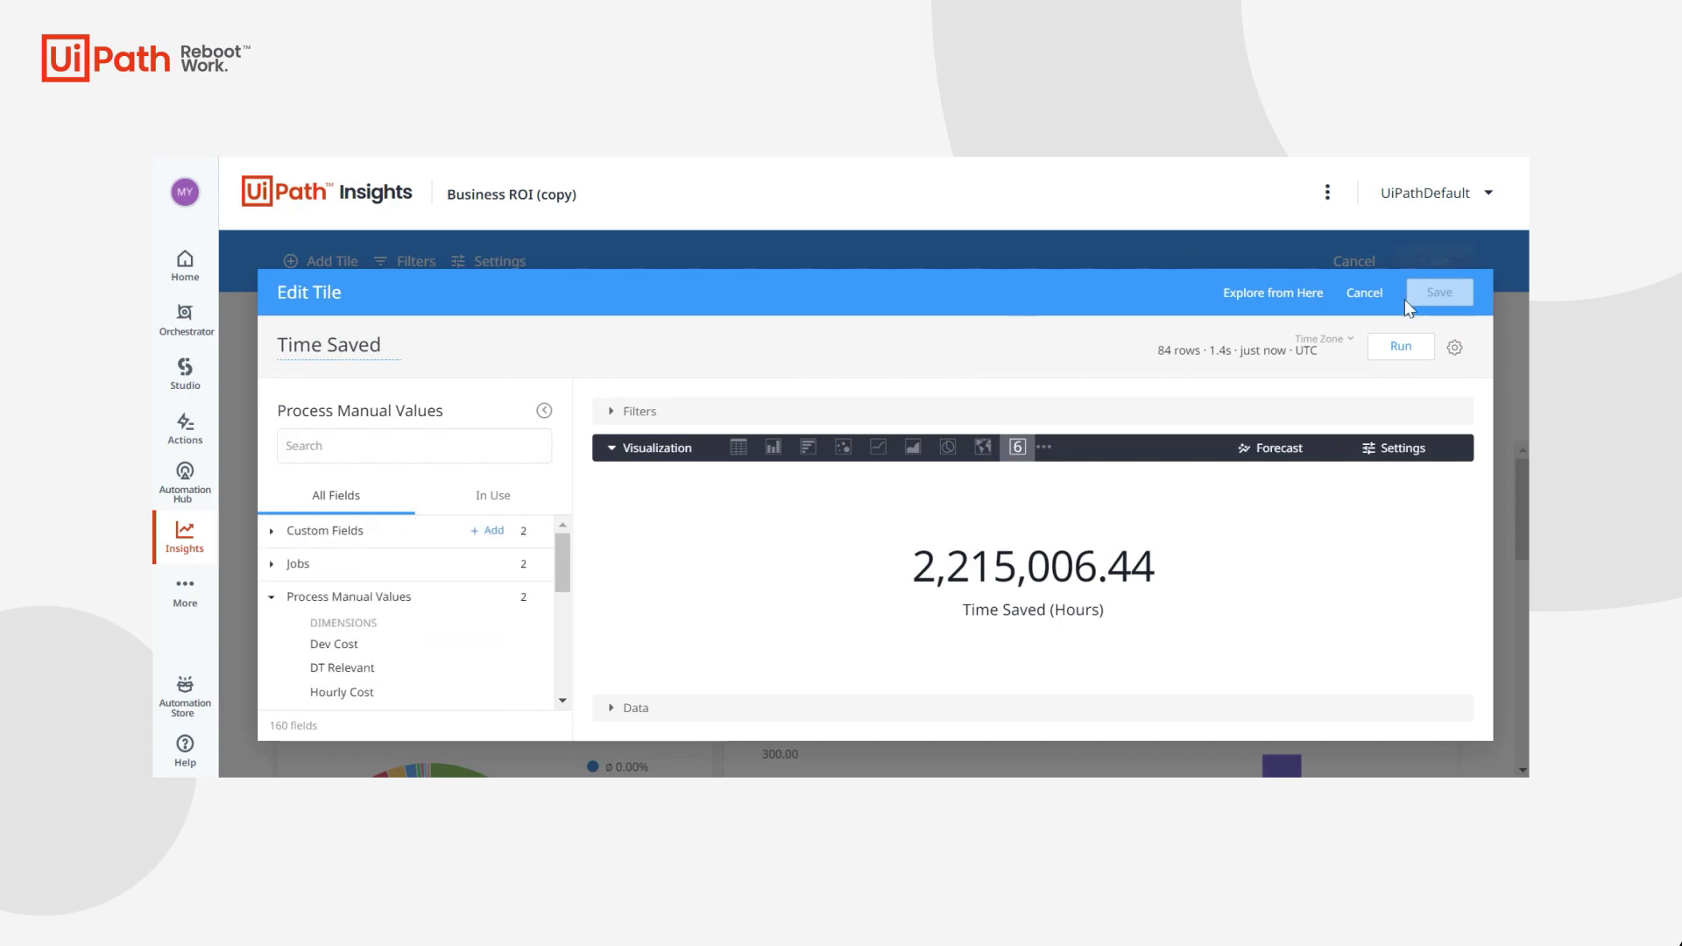
click(1351, 297)
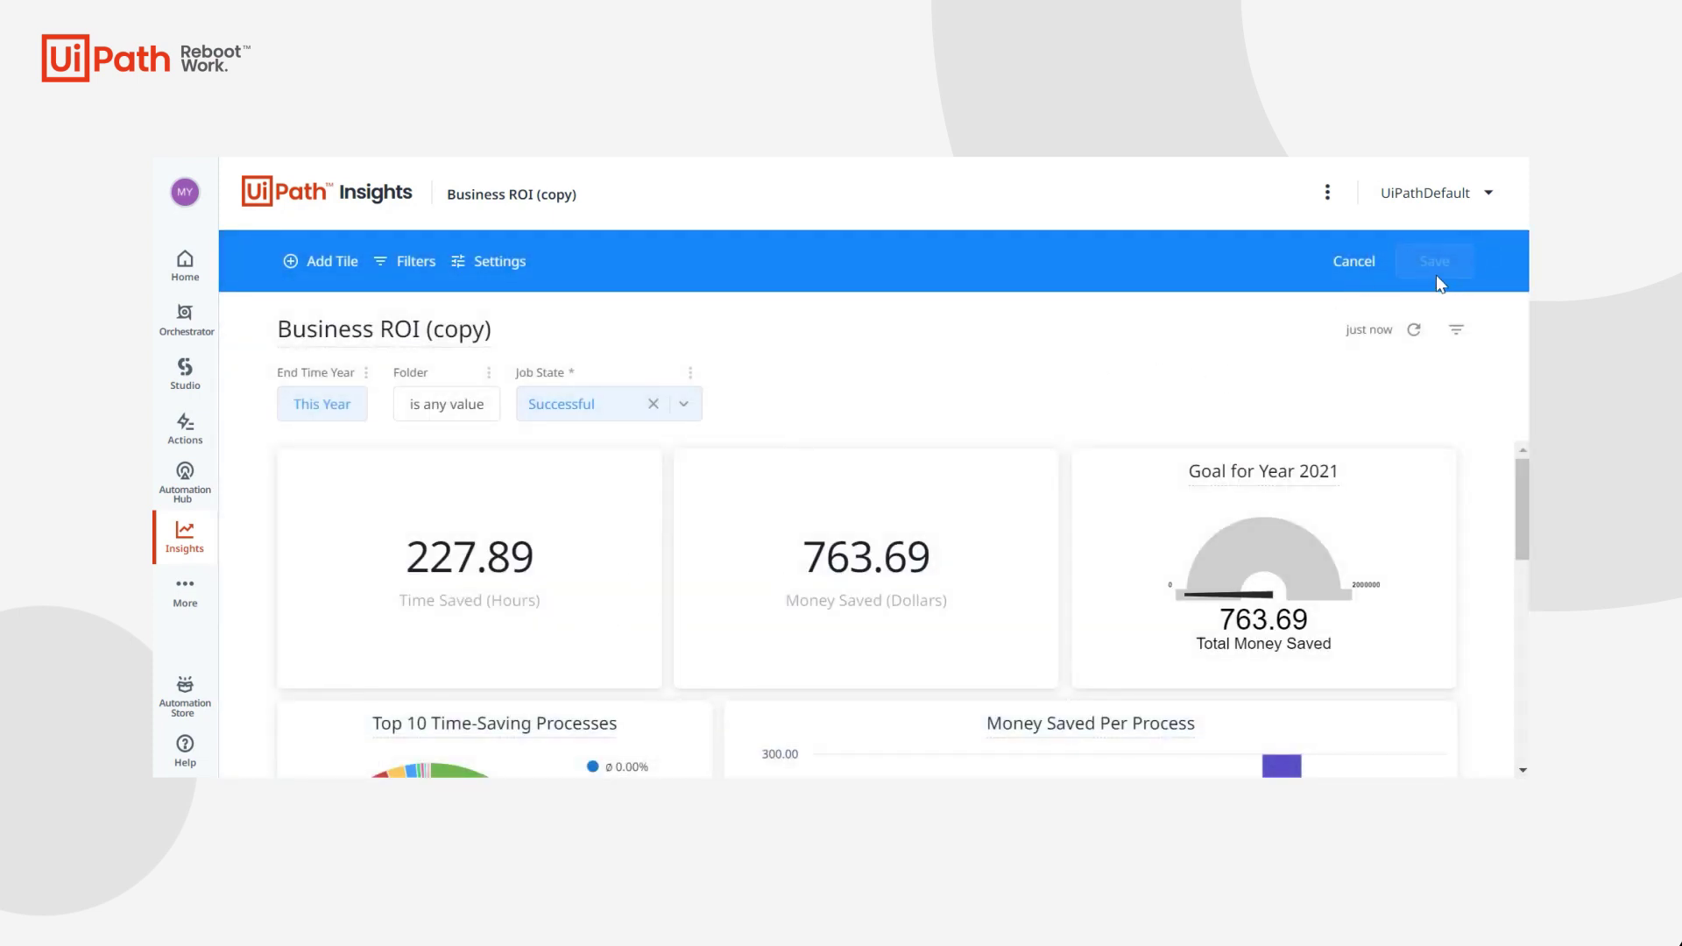
click(1352, 263)
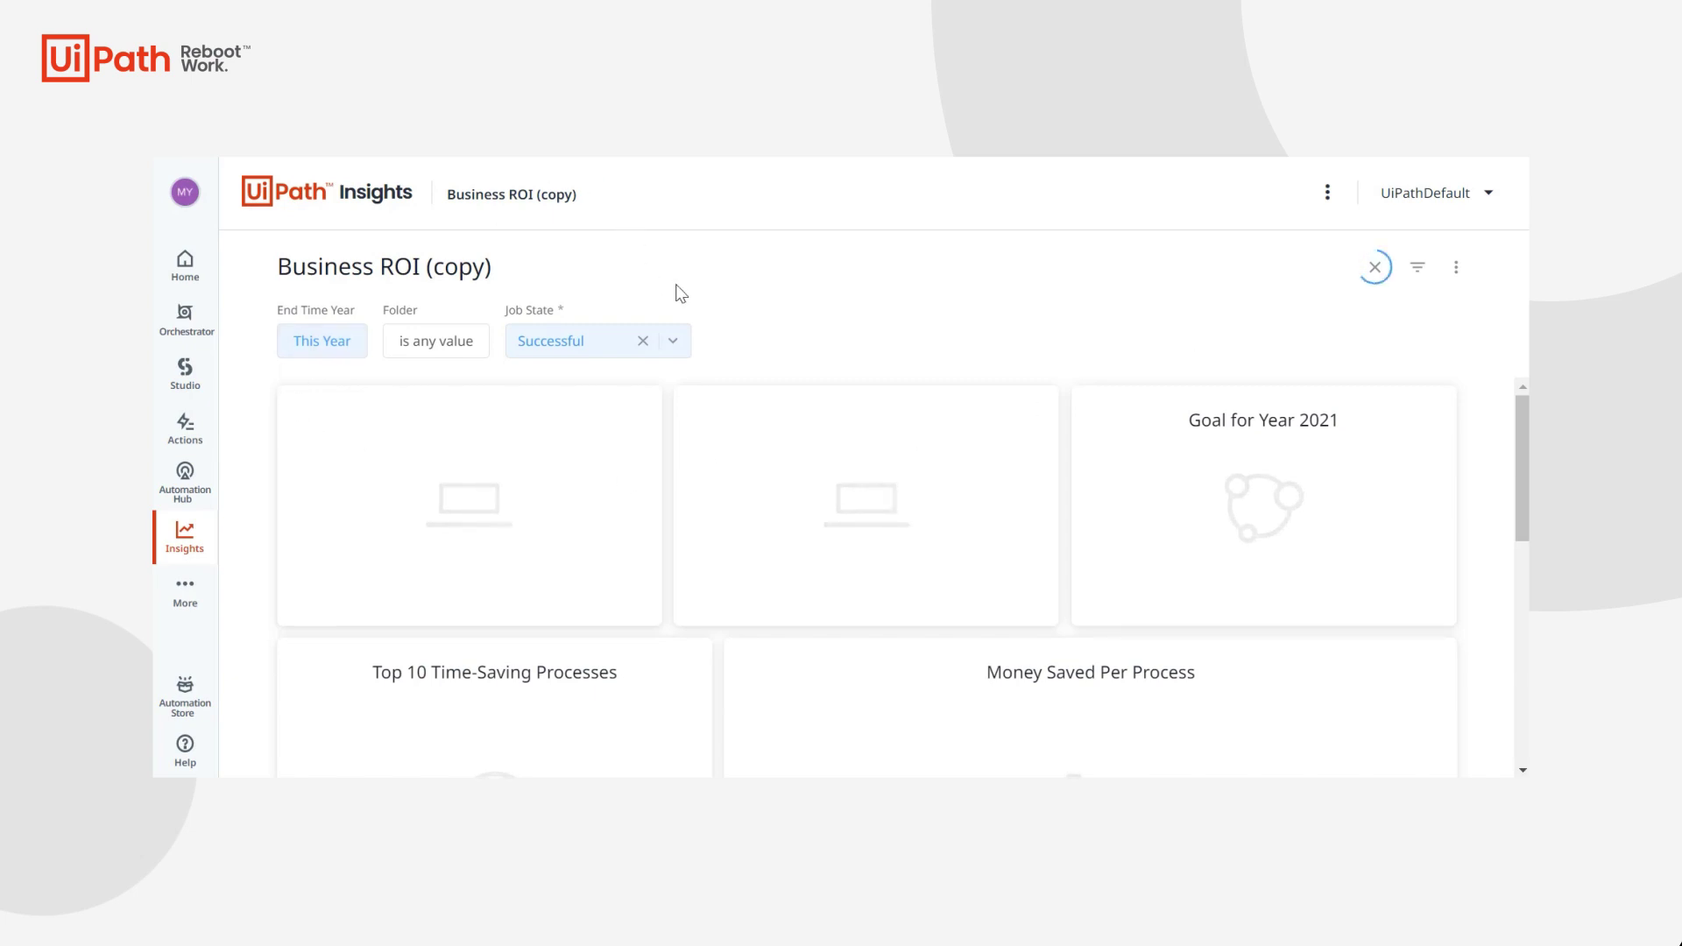
Step: Return to the Dashboards list via the Insights logo to see Business ROI (copy)
click(402, 194)
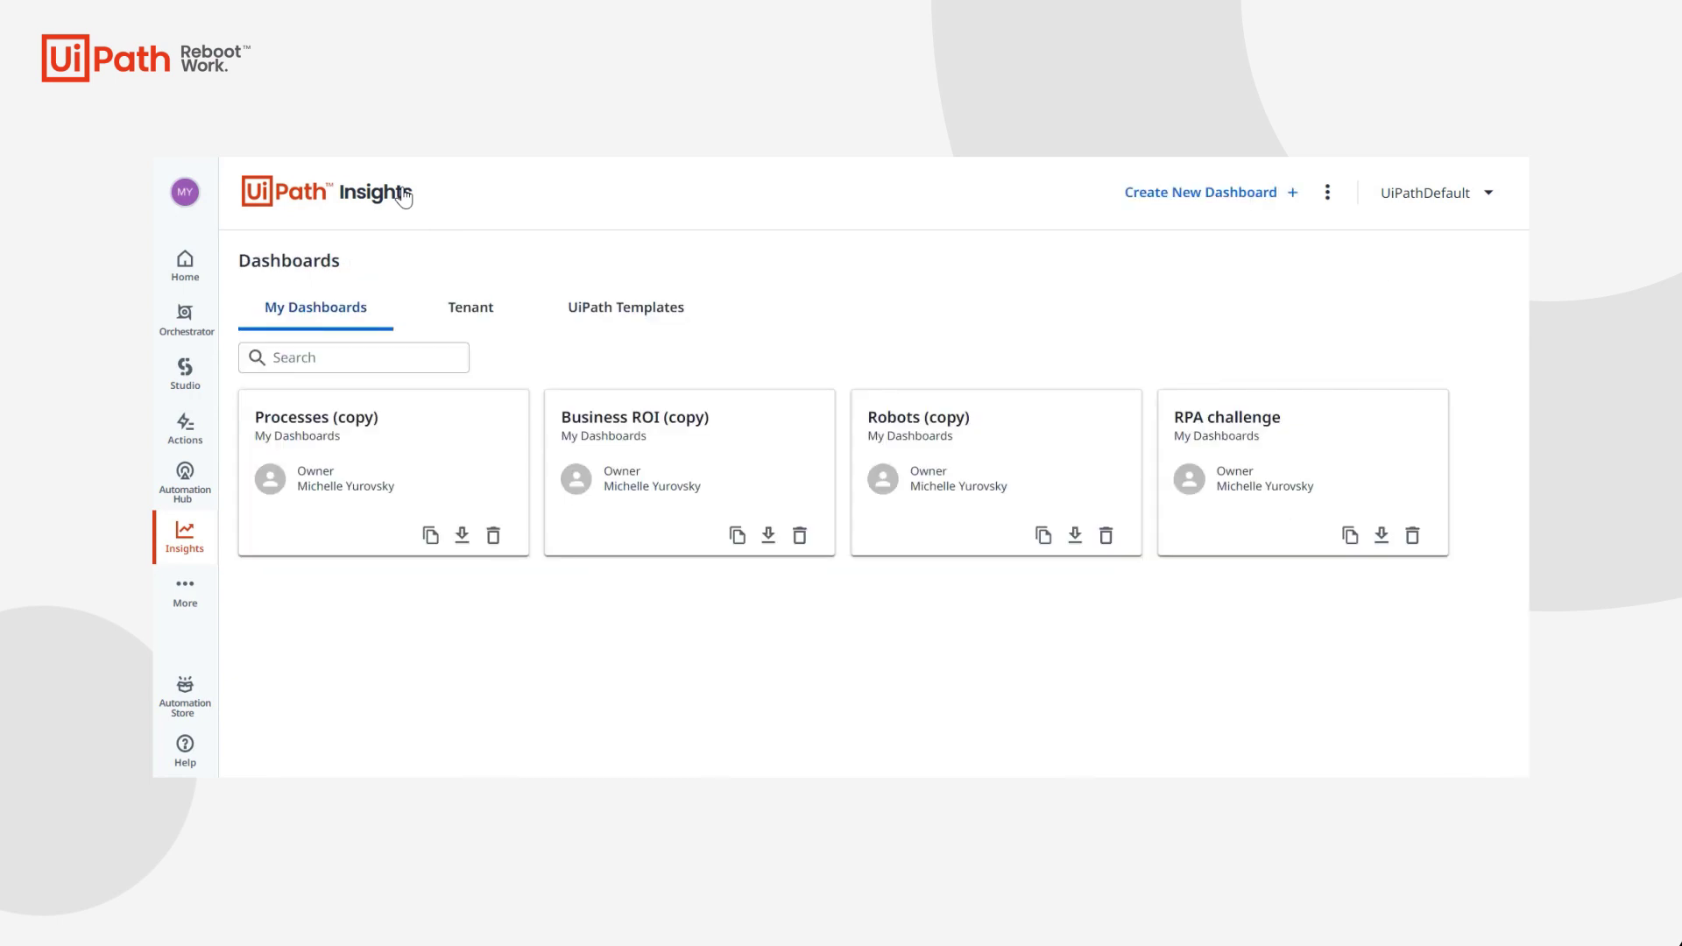